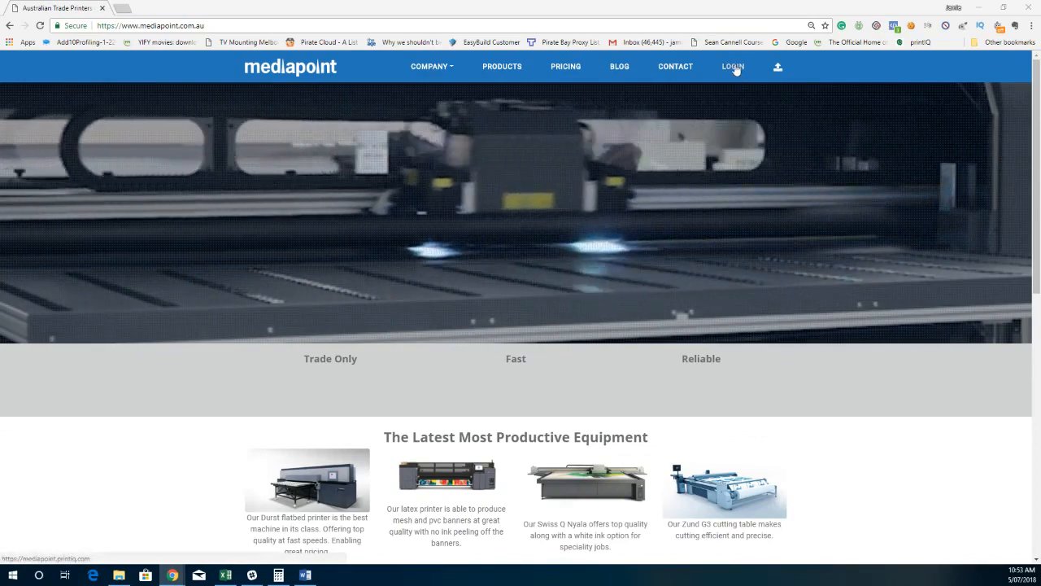
Open the customer login page, replace the saved credentials with the test account's username and password, and sign in
click(734, 69)
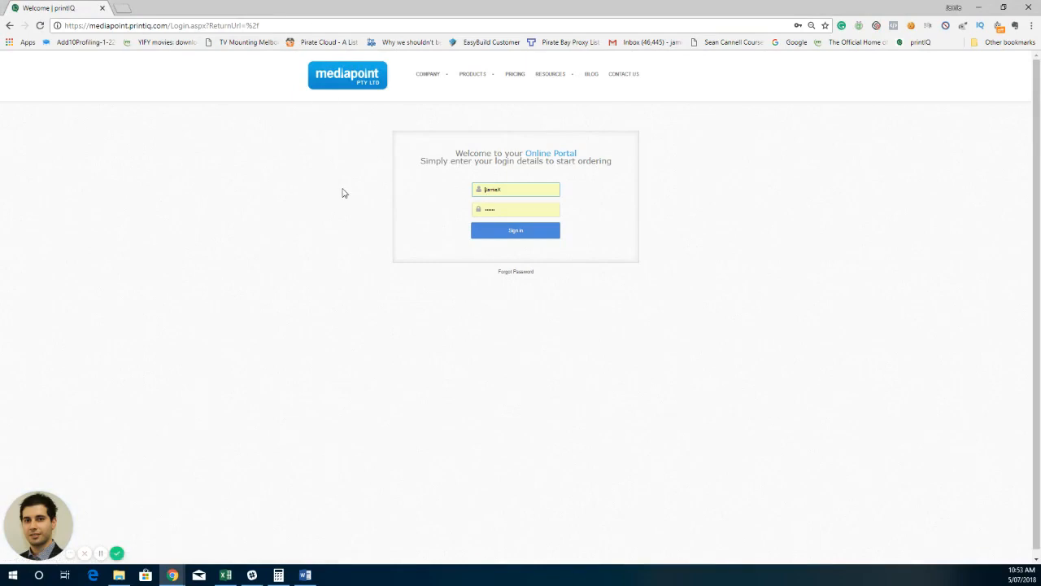
double_click(506, 190)
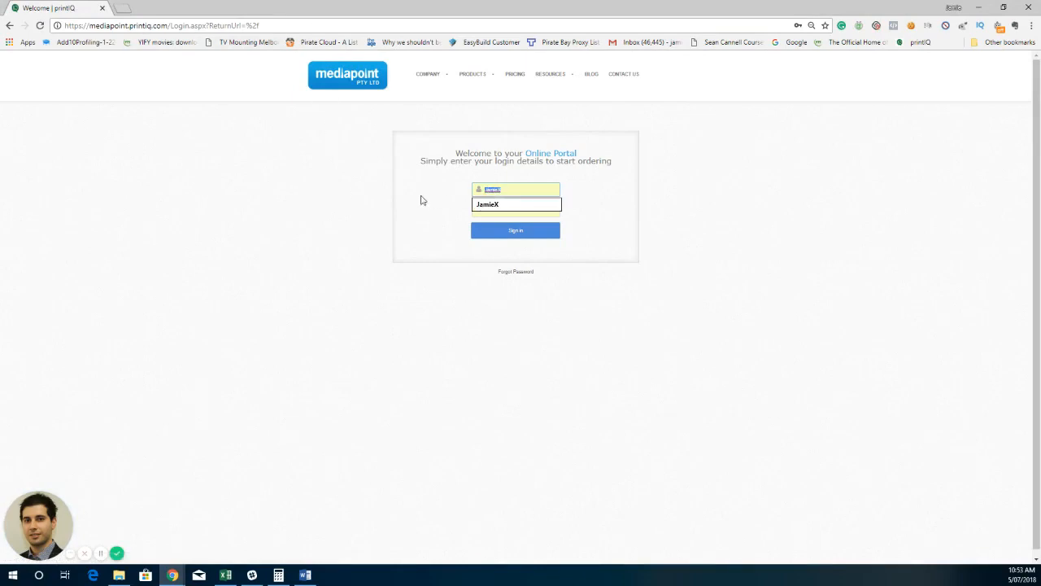
text(tes)
key(Down)
key(Return)
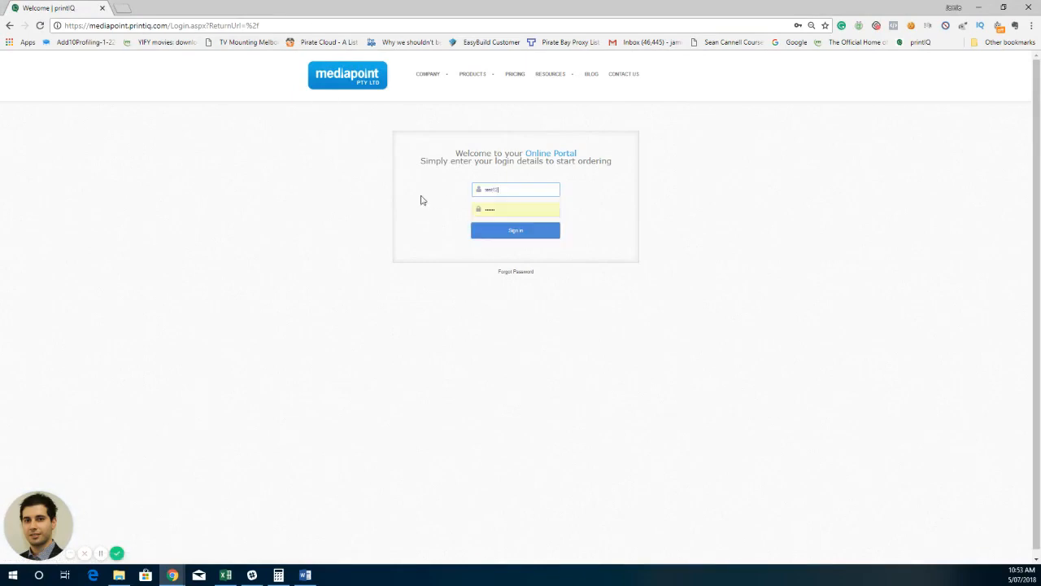
click(509, 210)
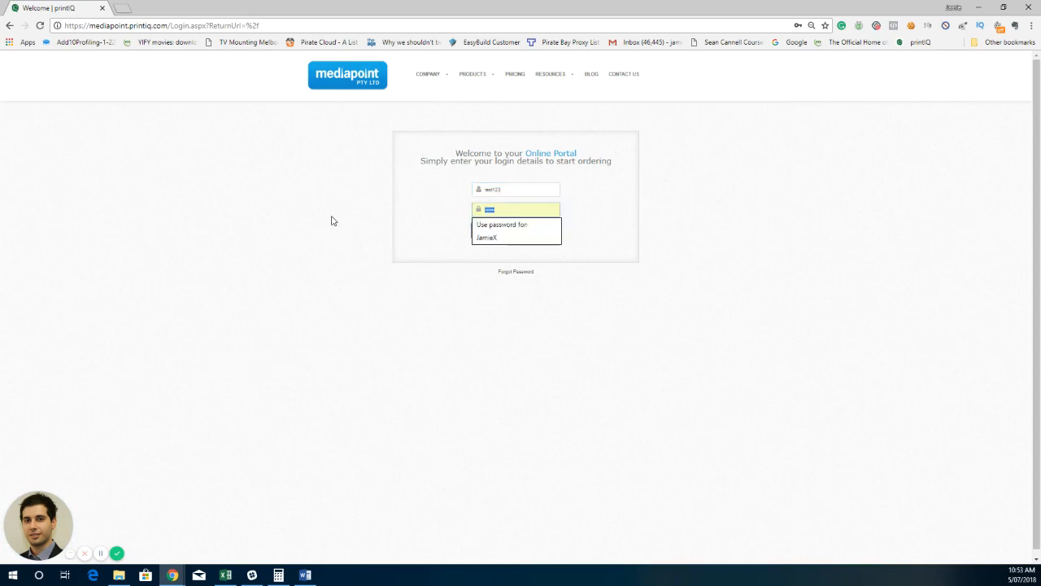
key(ctrl+a)
key(BackSpace)
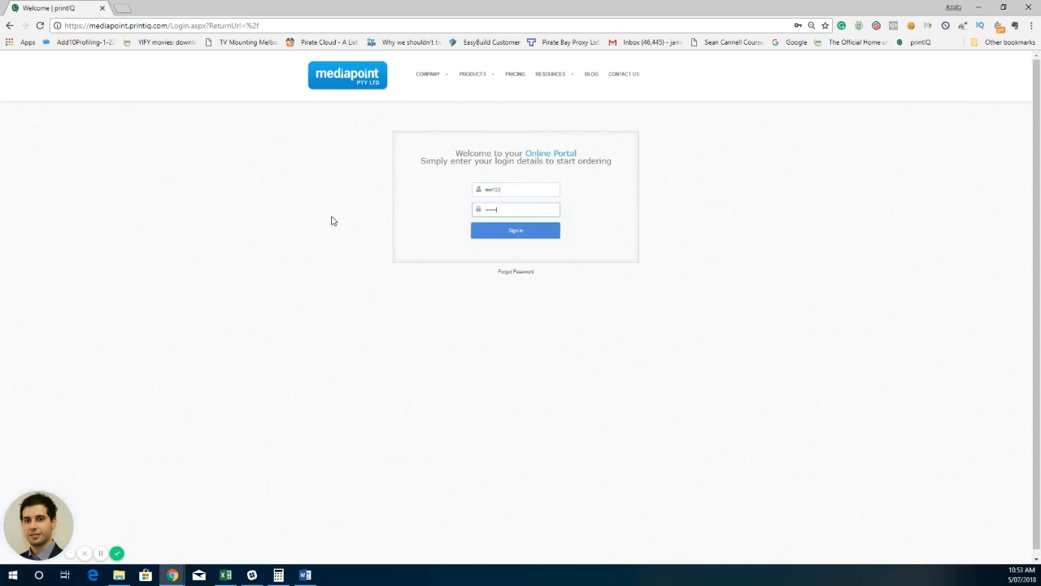
click(504, 236)
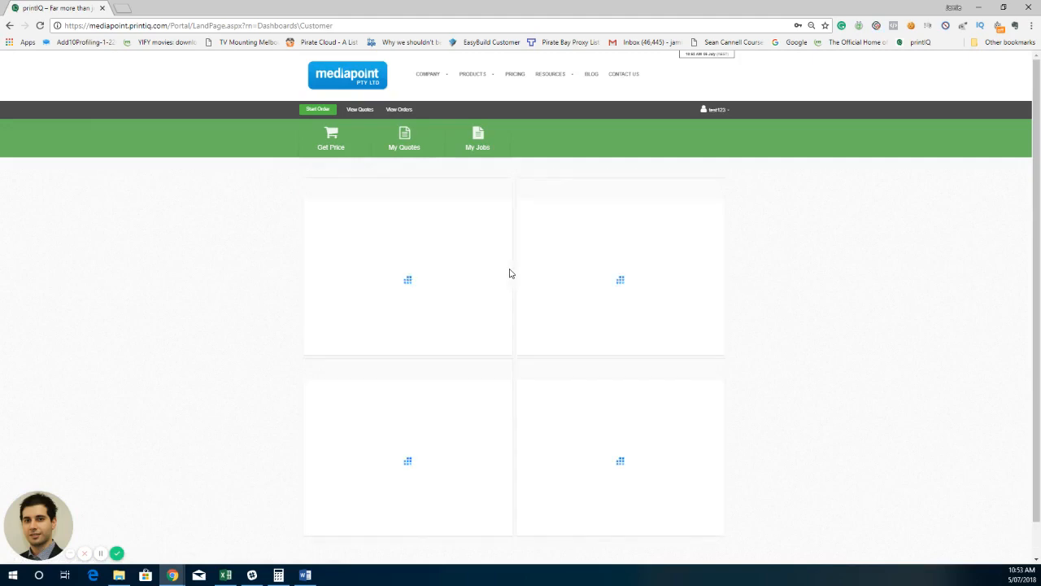
Start a Simplified Product order and choose Corflute from the Boards Flatbed Printed category
mouse_move(388, 255)
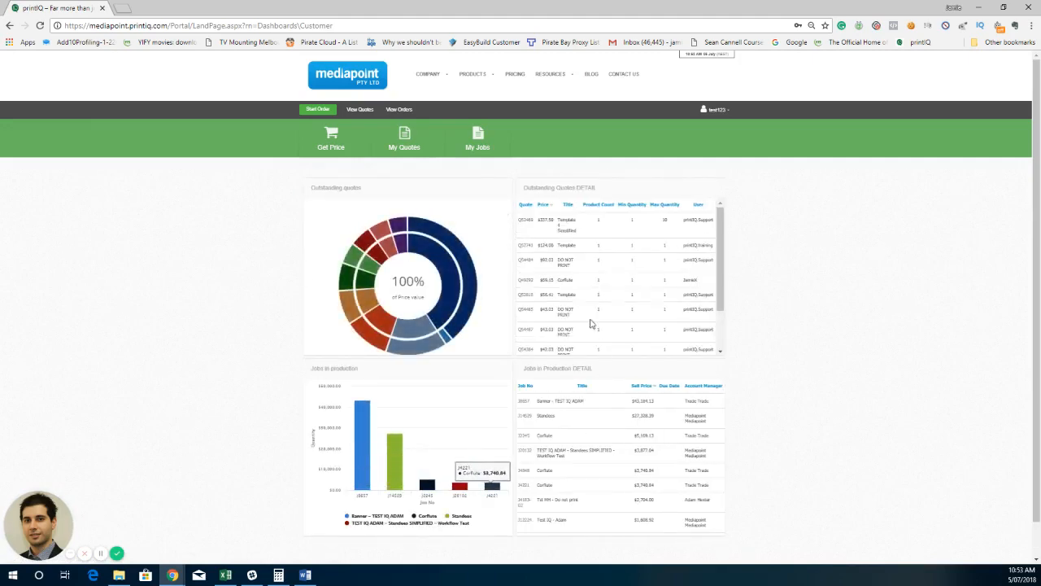
mouse_move(381, 425)
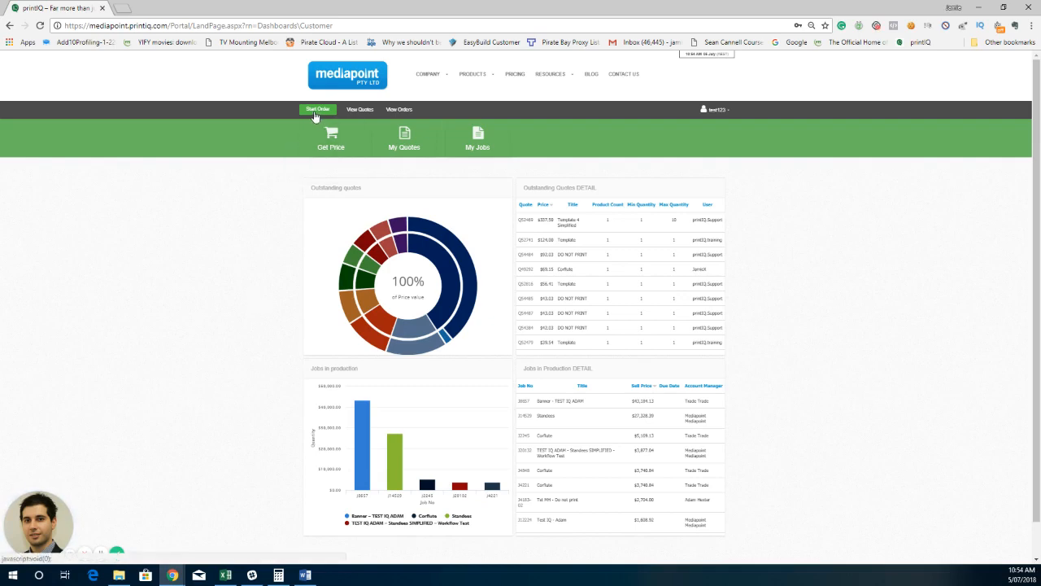
click(315, 114)
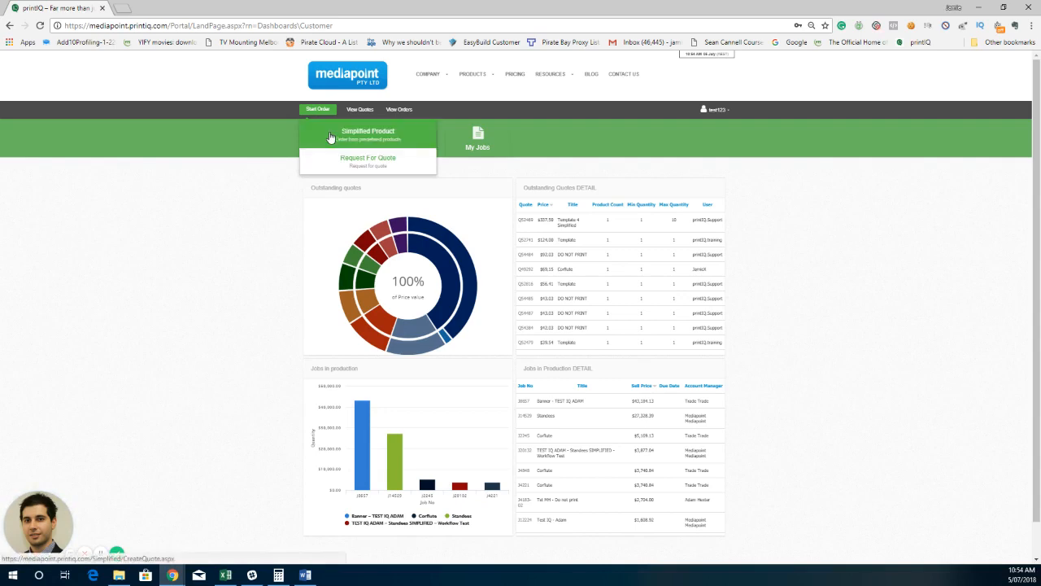
click(330, 135)
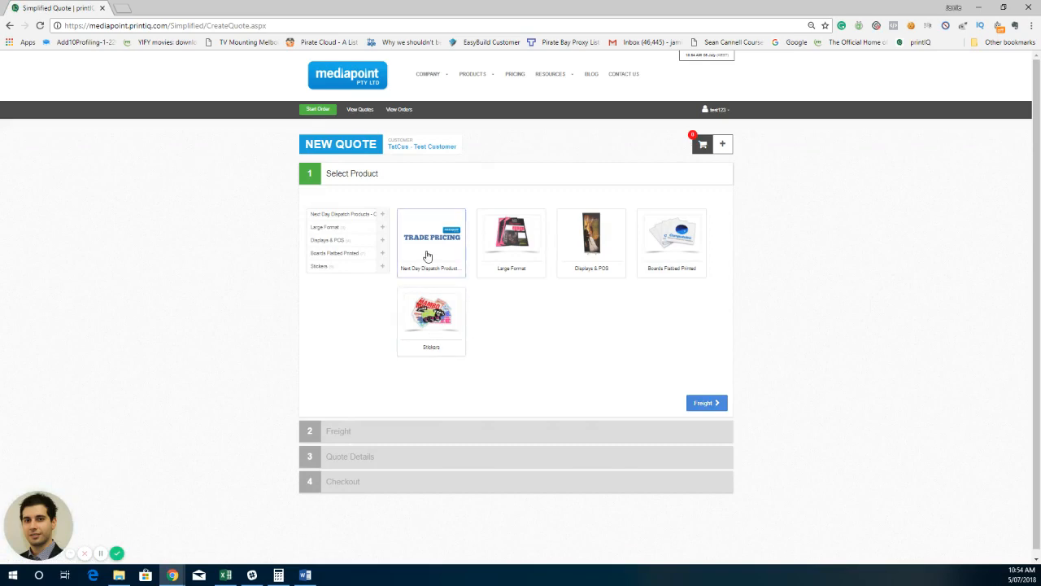
click(677, 237)
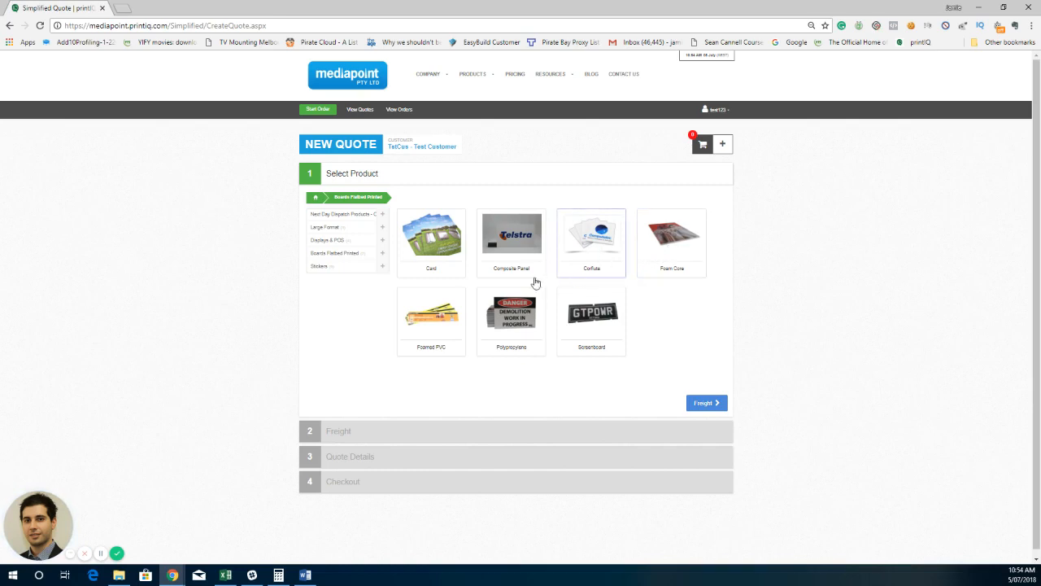
click(576, 246)
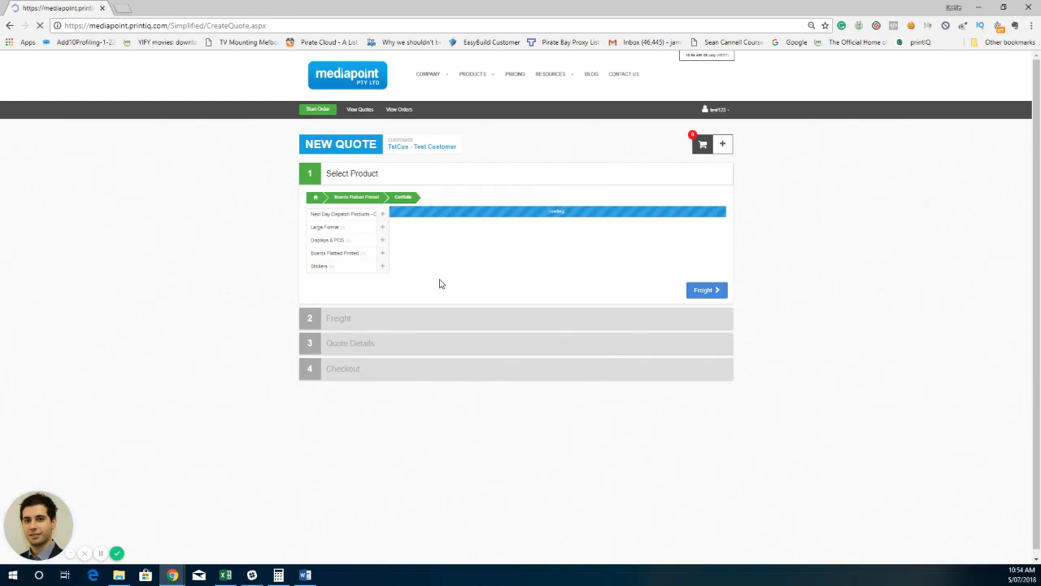
Set the corflute's colour to CMYK 800x600dpi one side and its stock to 5mm corflute
click(416, 217)
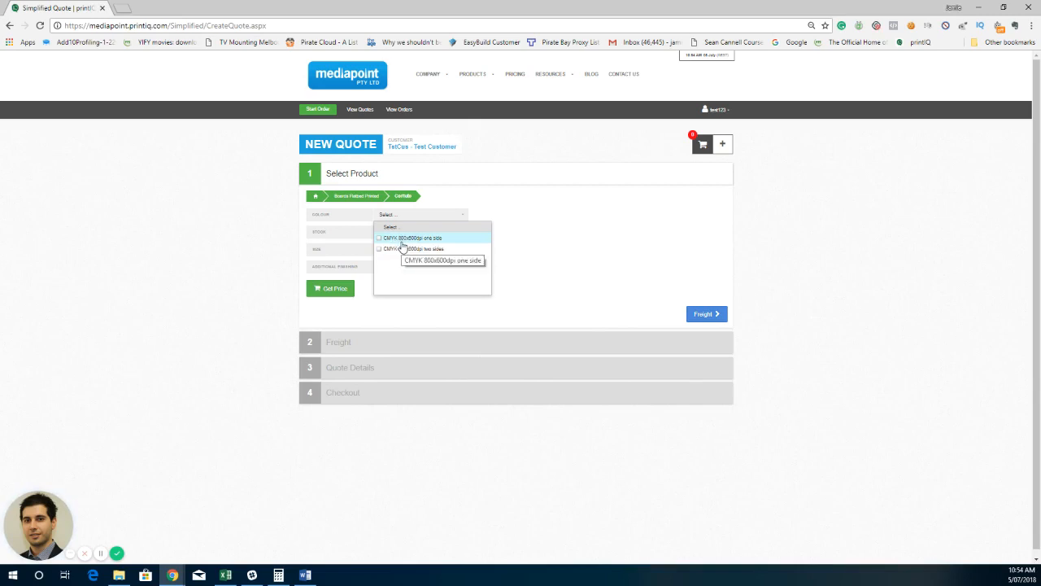
click(403, 243)
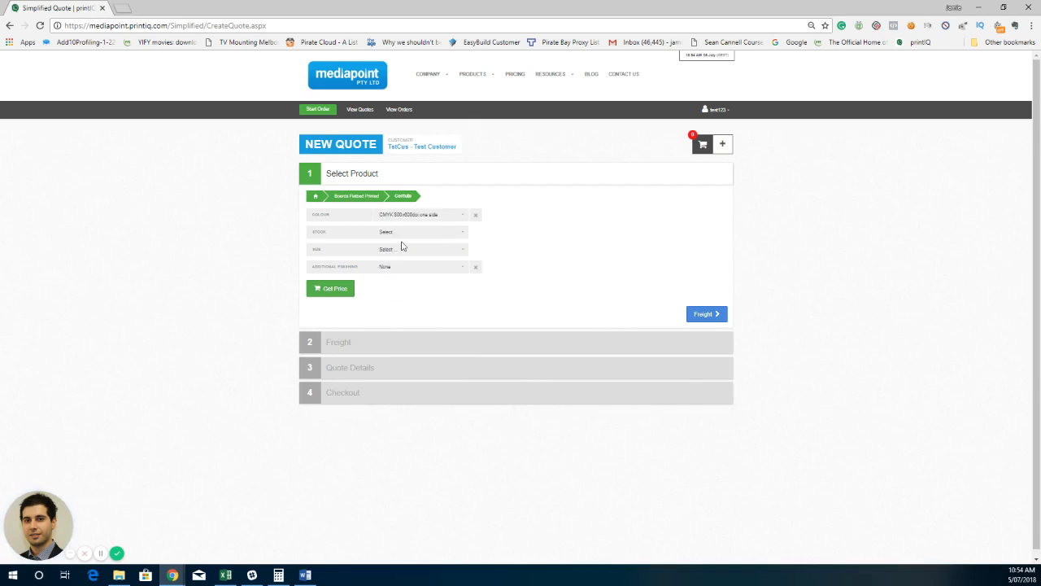
click(404, 234)
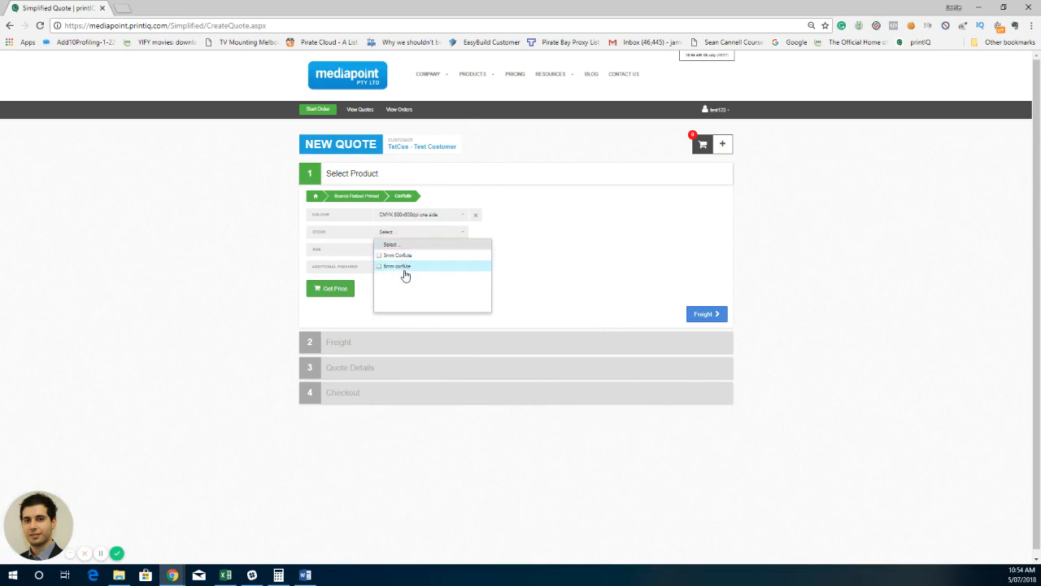
click(399, 267)
Give the corflute product a custom size with width 1500 and depth 800
click(400, 253)
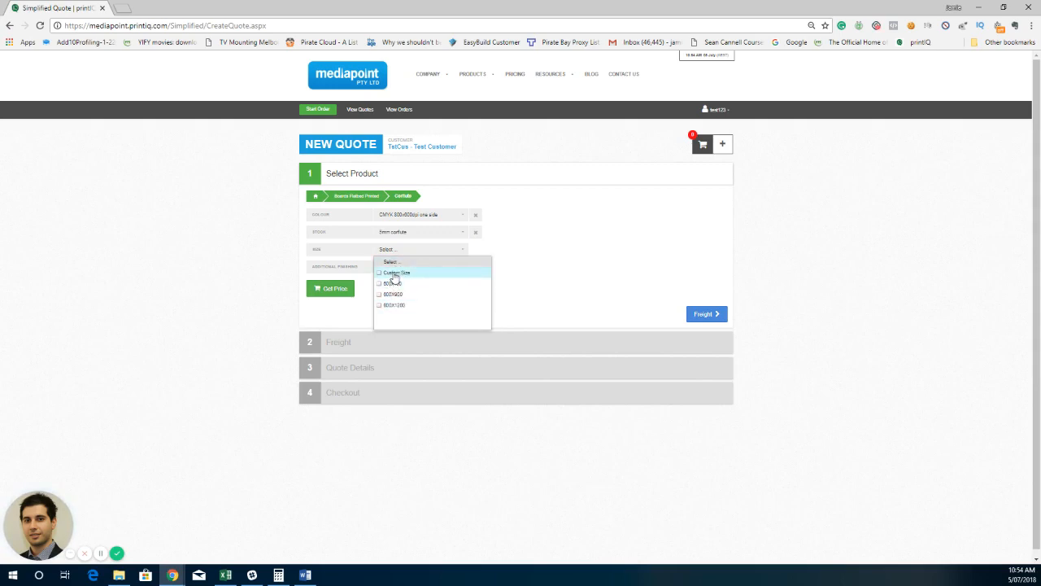
click(395, 271)
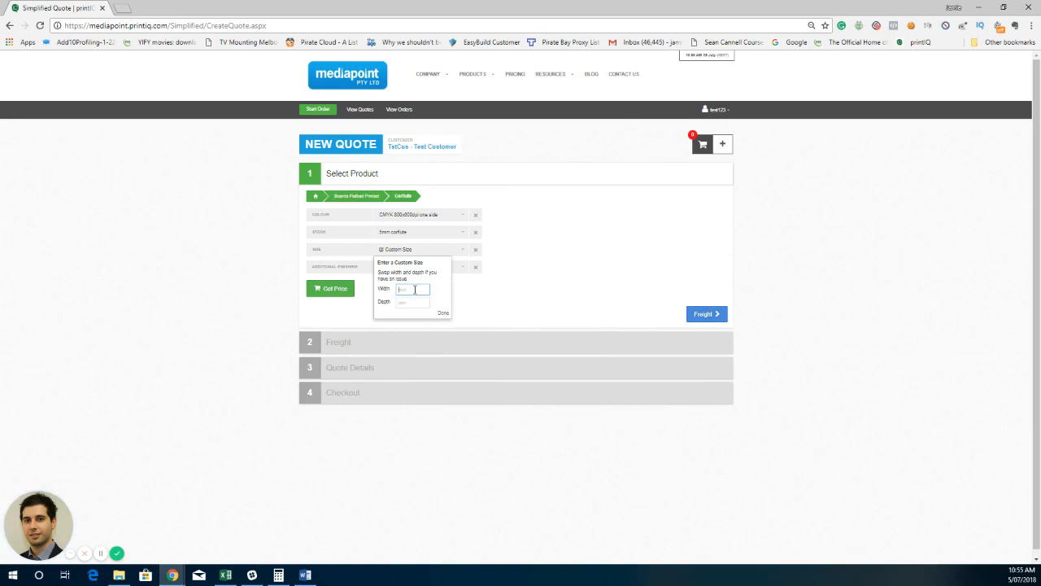
text(1500)
key(Tab)
text(800)
click(439, 313)
click(440, 313)
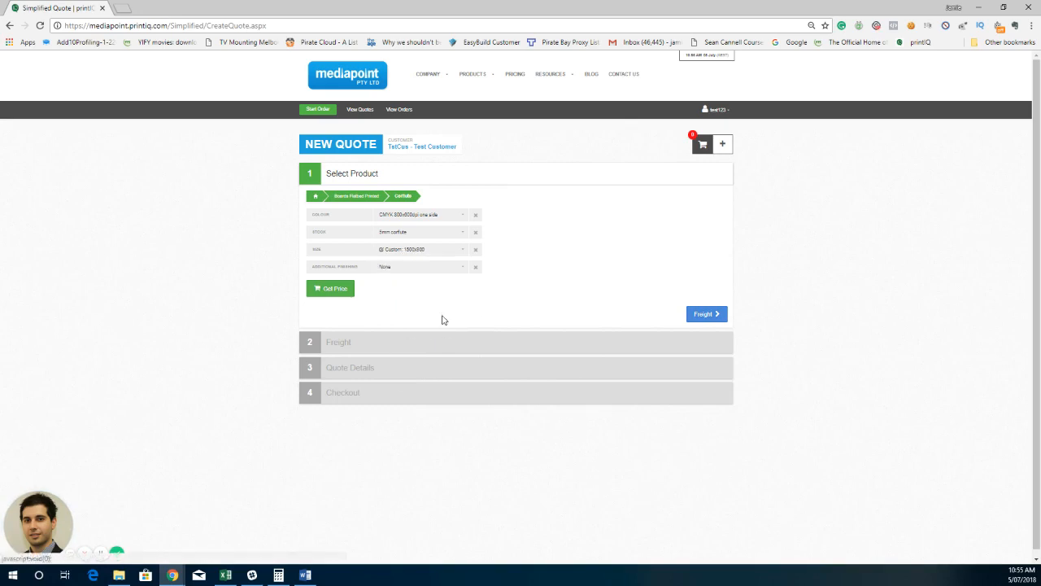
Choose Supply Punch Eyelets as the additional finishing and request a price for the product
click(387, 270)
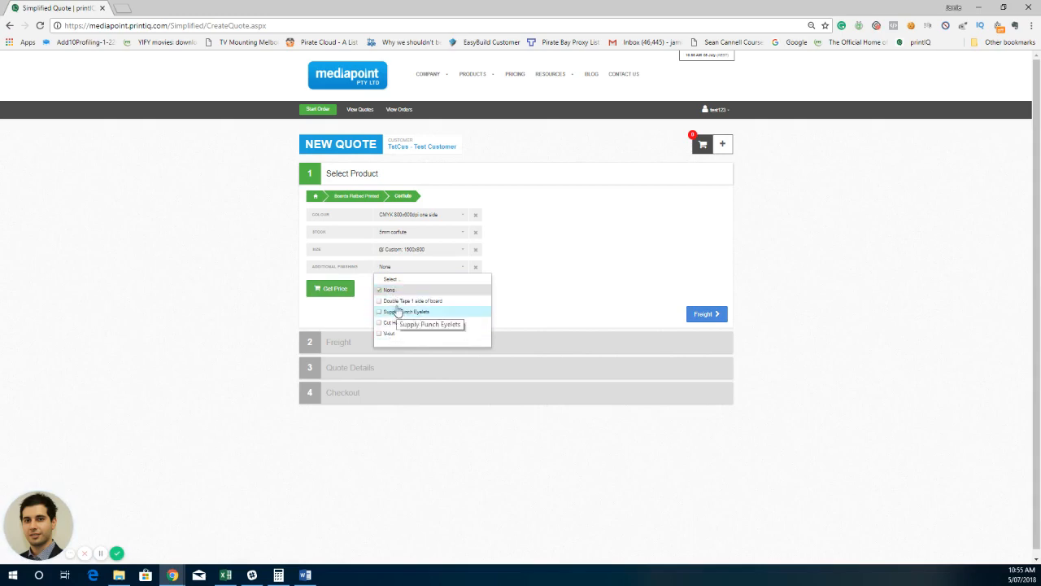
click(399, 312)
click(336, 290)
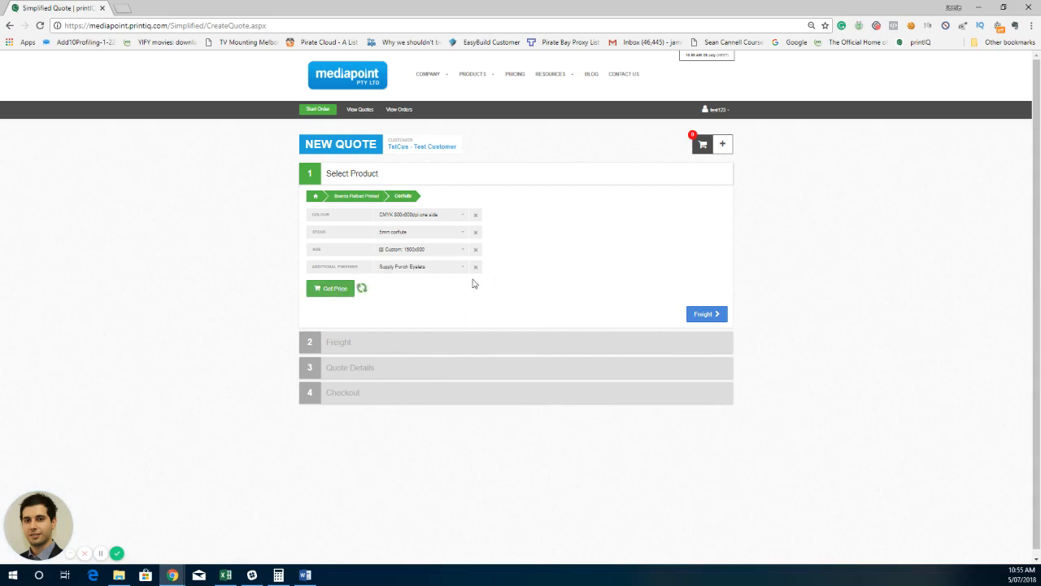
Change the custom size to width 800 and depth 1500, and request the price again
click(407, 250)
click(403, 273)
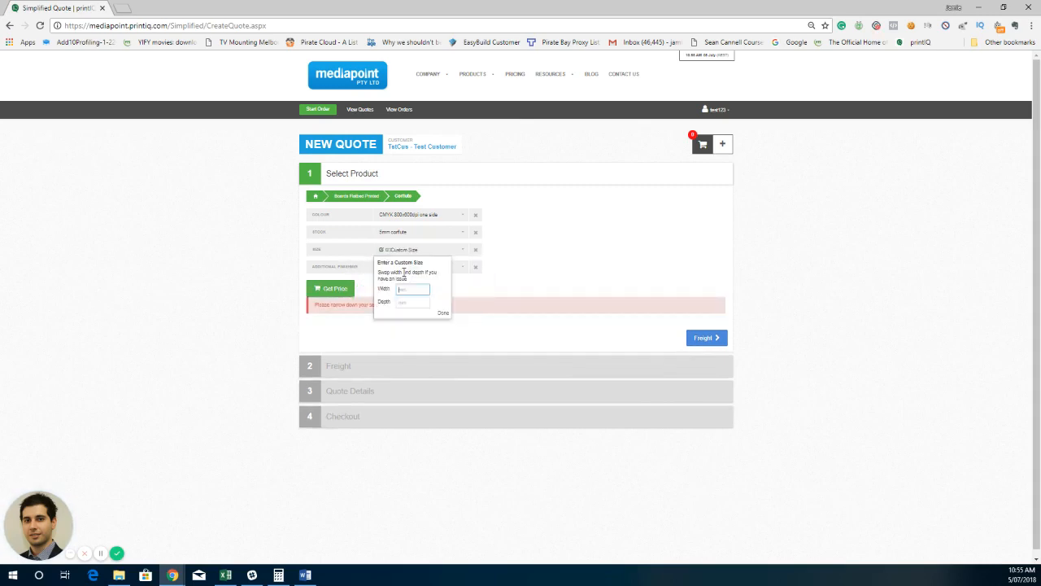
text(800)
key(Tab)
text(1500)
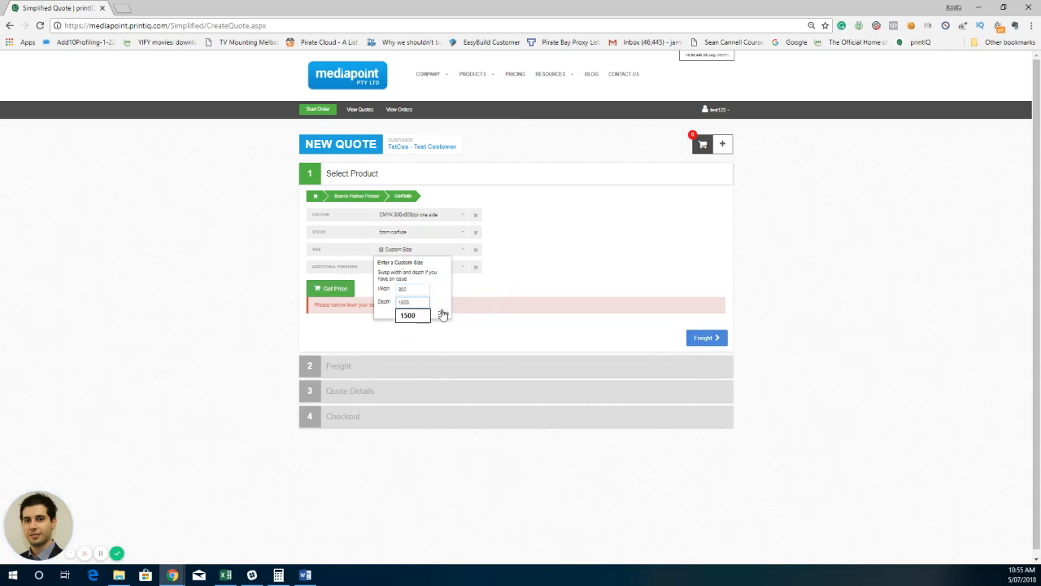
click(443, 313)
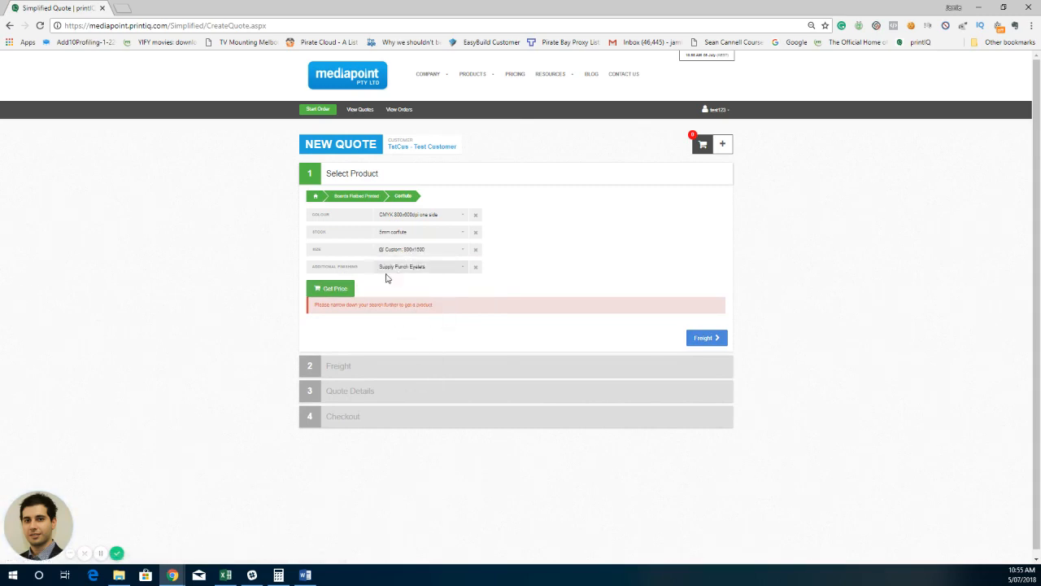
click(341, 291)
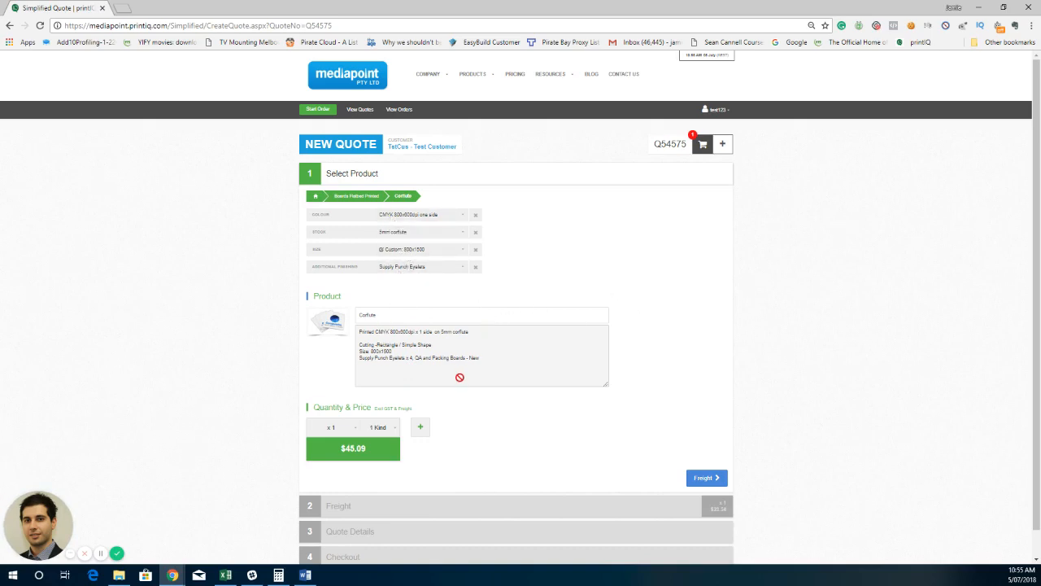
Select a quantity of x 1, reprice the product and proceed to the freight stage
scroll(458, 376, down, 1)
click(328, 400)
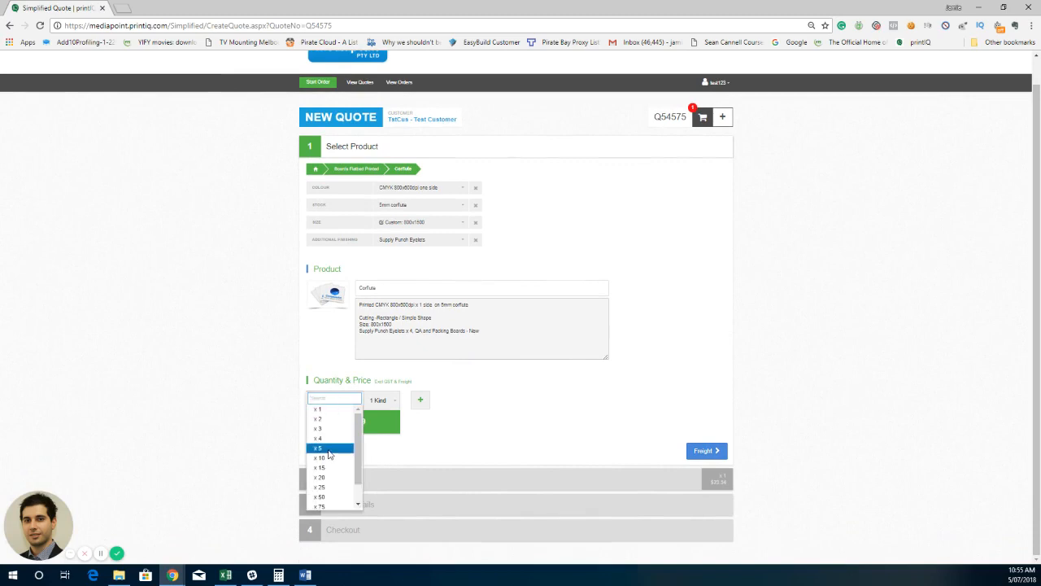
click(329, 409)
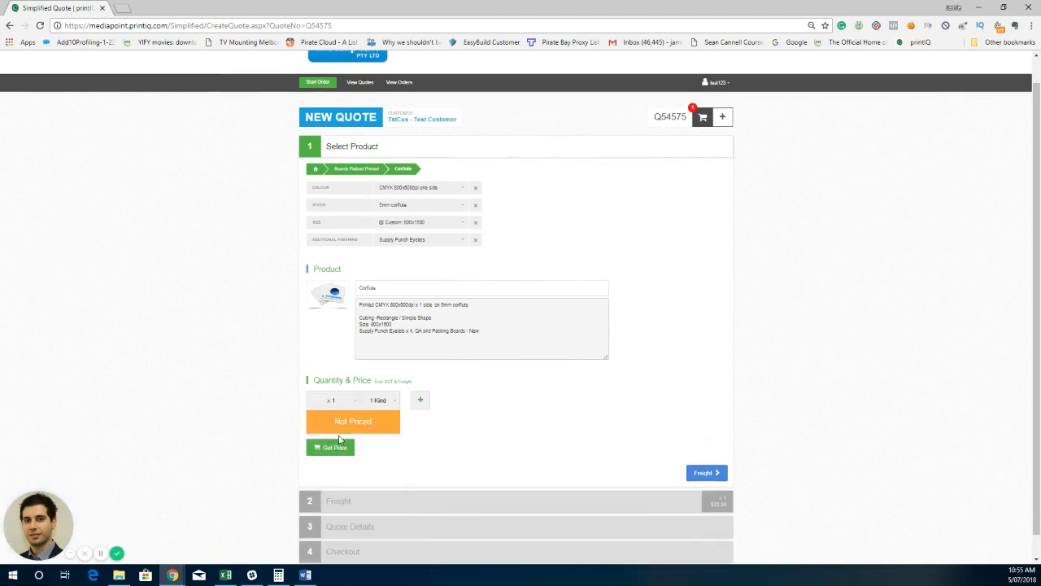
click(351, 450)
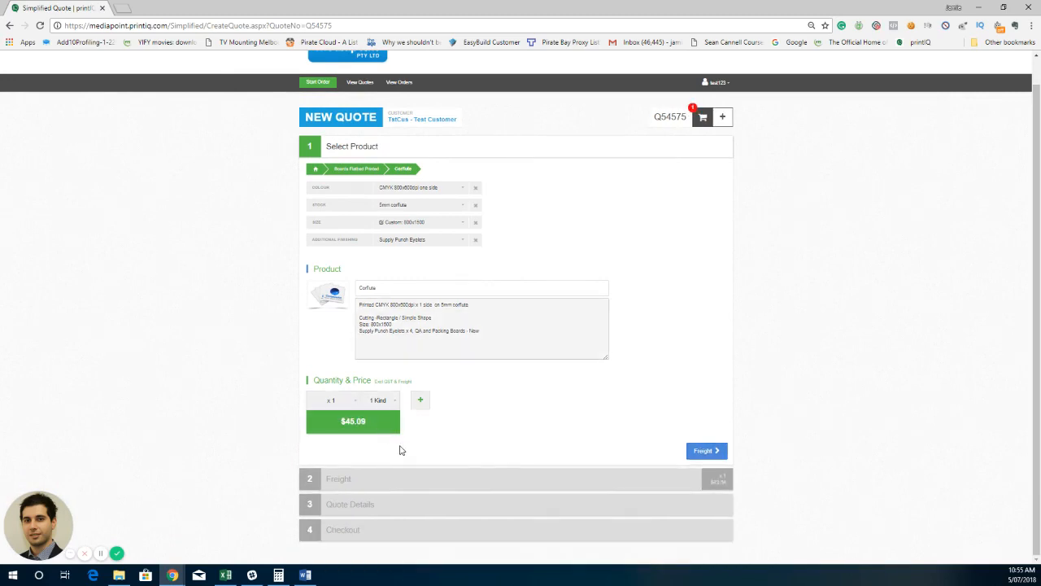
click(708, 452)
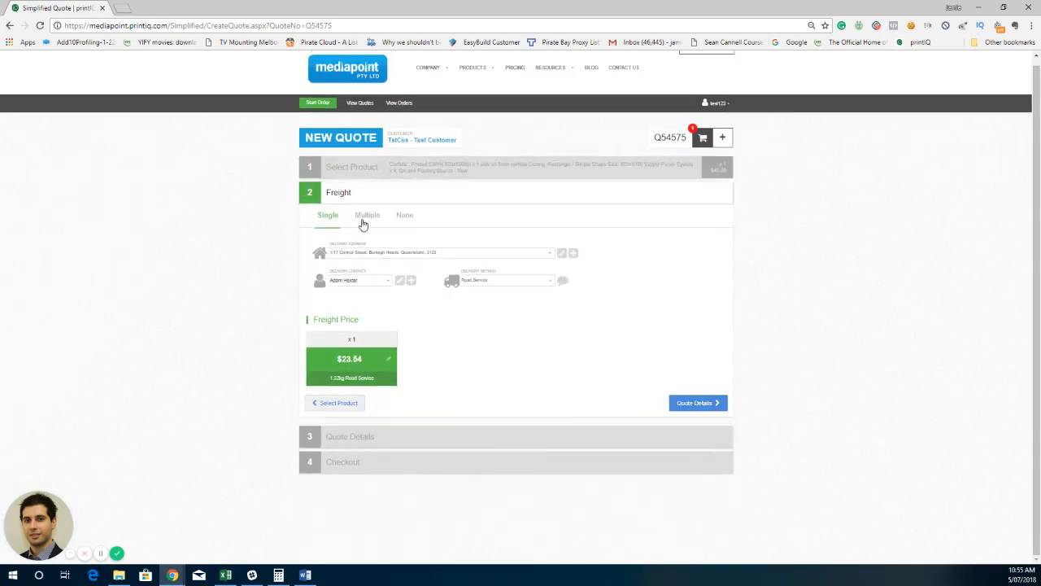
click(371, 253)
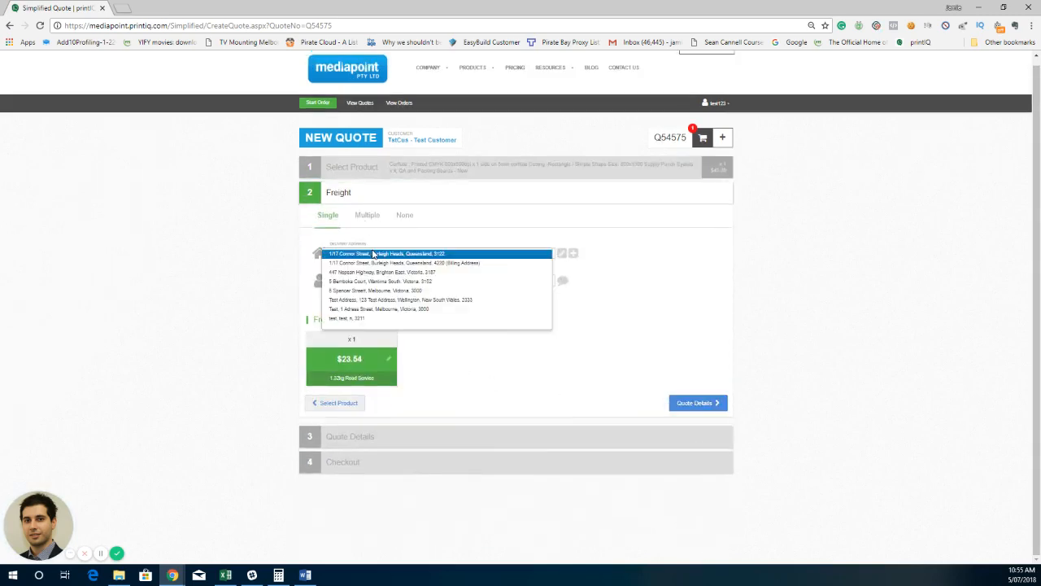
click(614, 256)
click(574, 254)
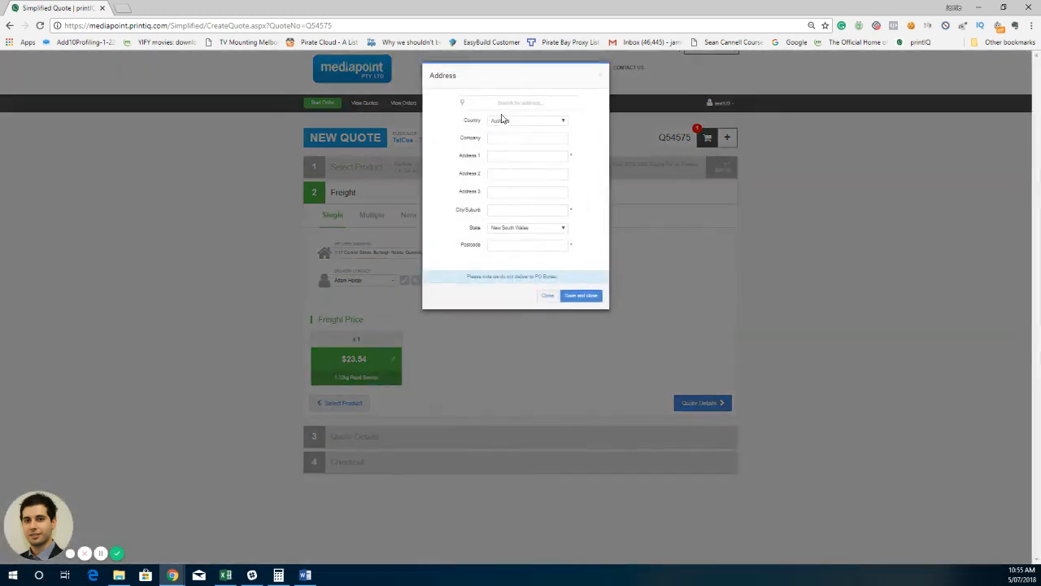
click(602, 76)
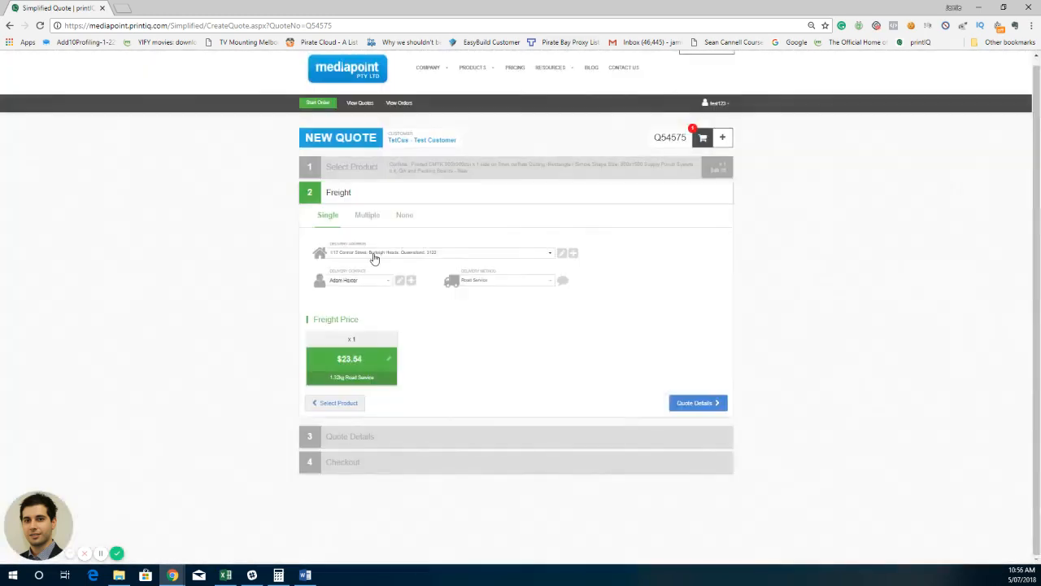
Select the saved test address in New South Wales for delivery and choose a different delivery contact
click(368, 256)
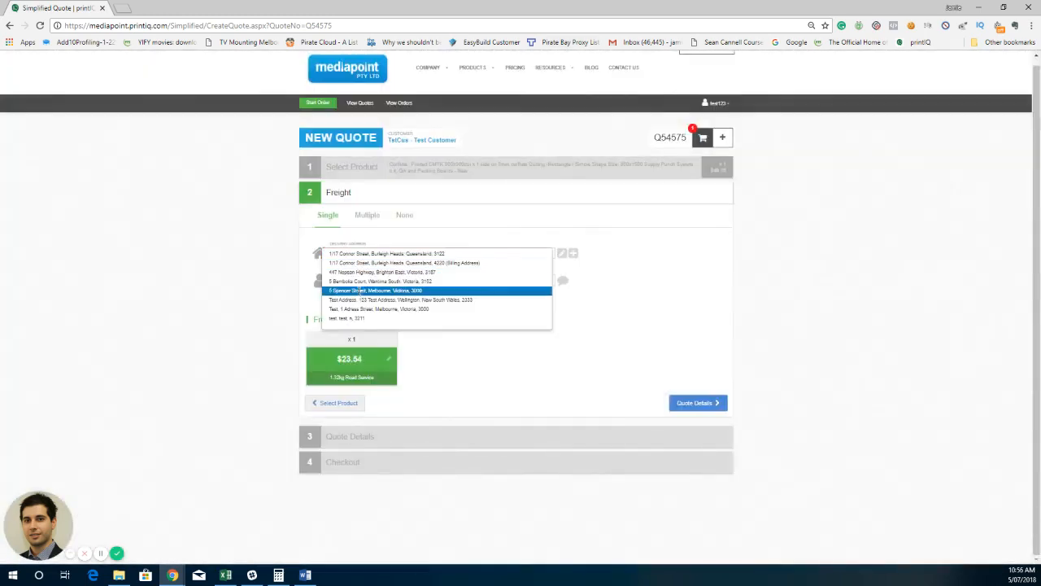
click(361, 300)
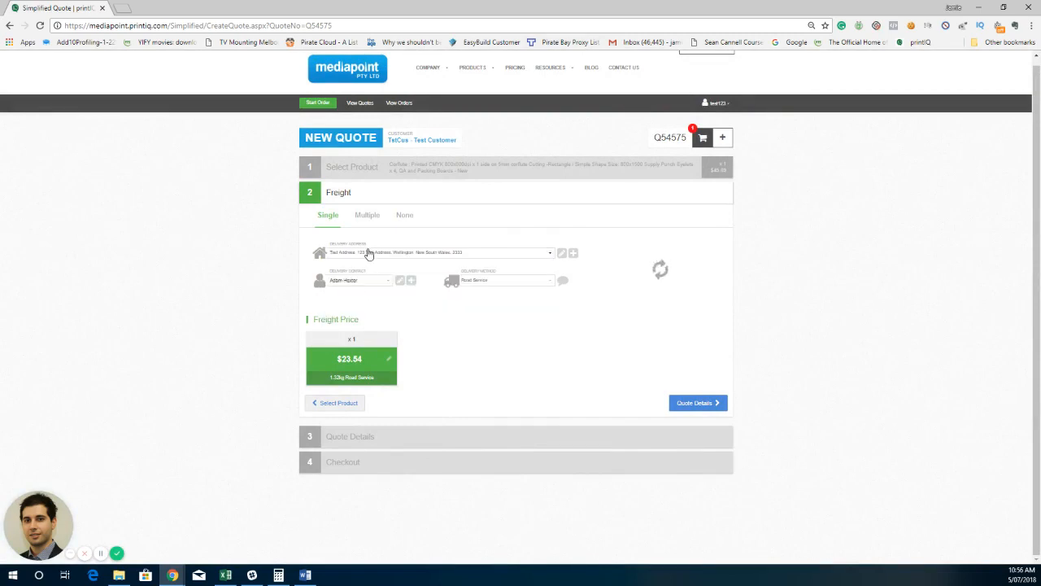
click(363, 276)
click(349, 321)
Compare freight by trying the Air Express and Packaged Pickup delivery methods, and return the delivery method to Road Service
click(485, 281)
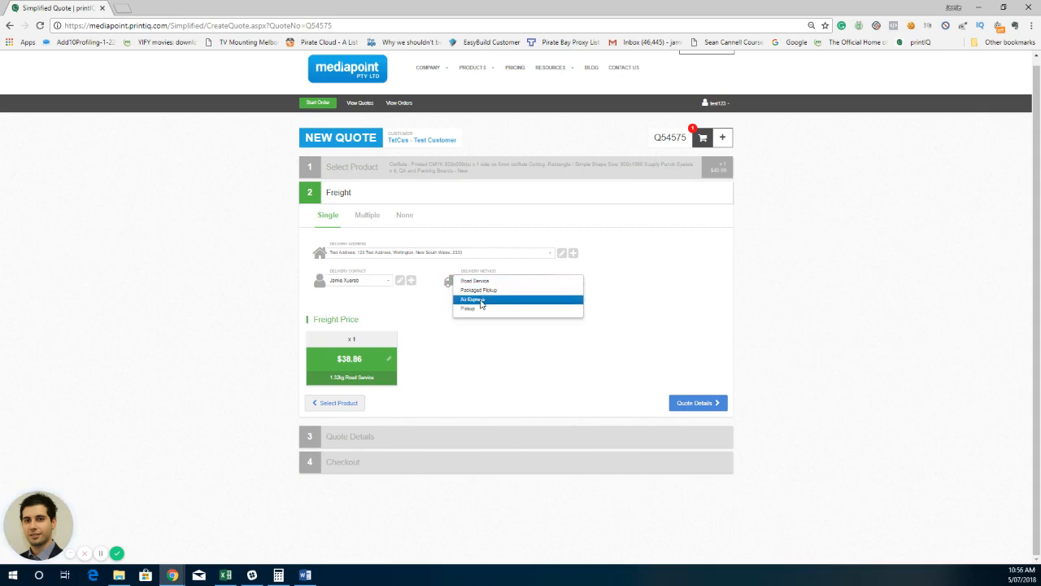
click(476, 297)
click(480, 282)
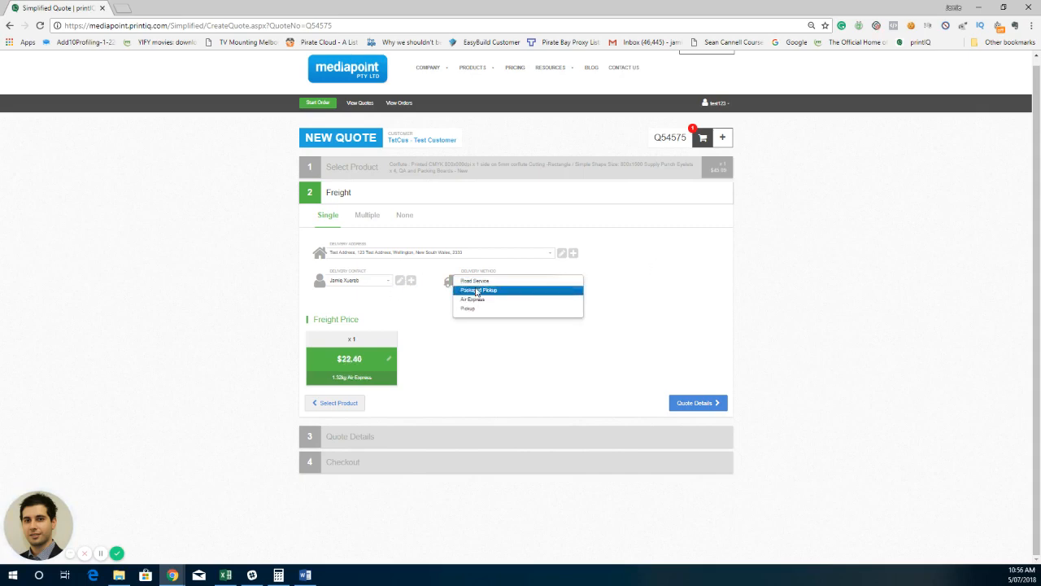
click(478, 290)
click(479, 280)
click(476, 285)
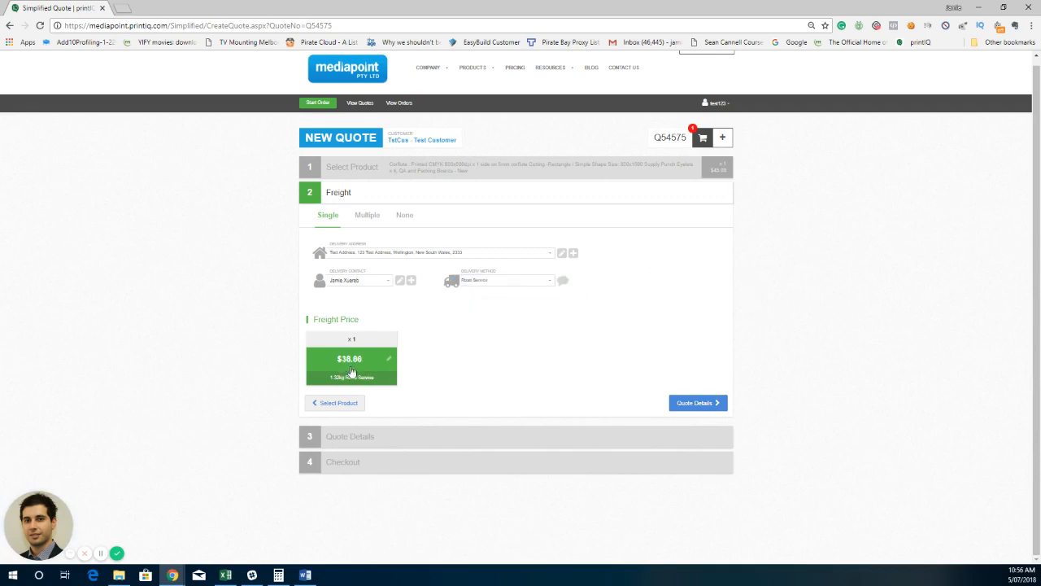
click(478, 281)
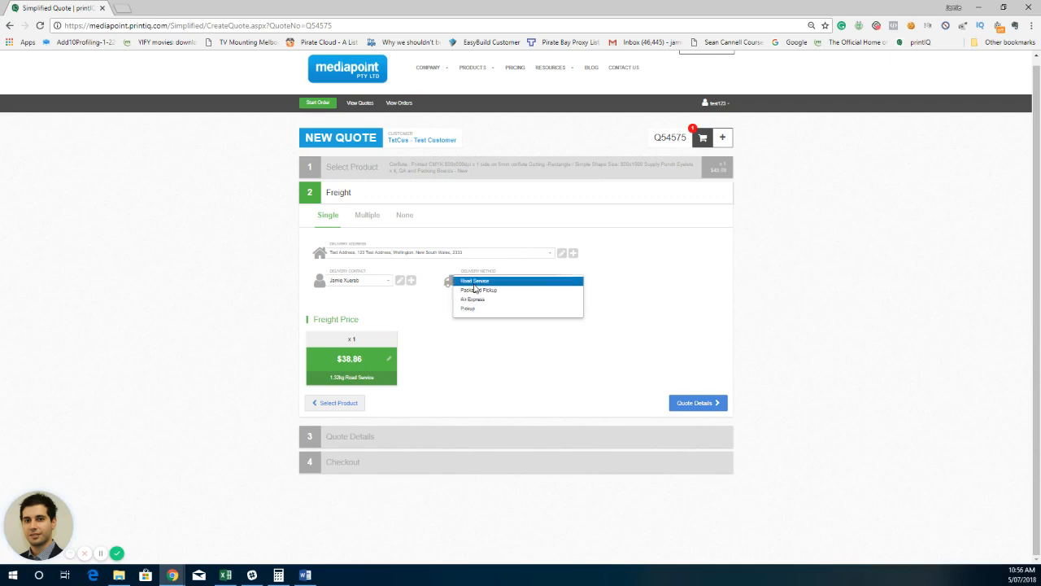
click(474, 283)
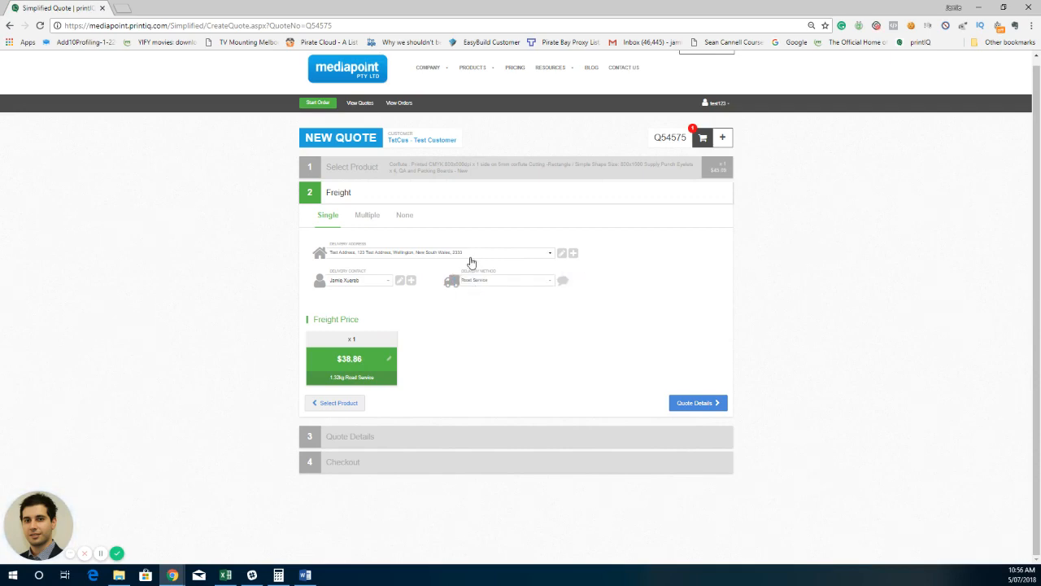
Continue to the quote details and open the printable quote document from its preview
click(695, 403)
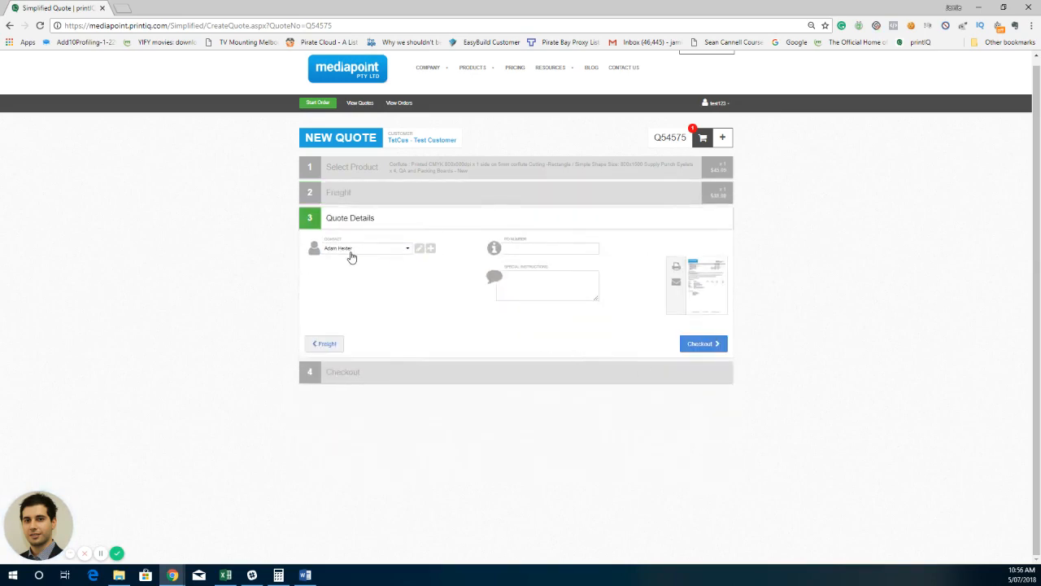
click(512, 248)
click(556, 296)
click(712, 288)
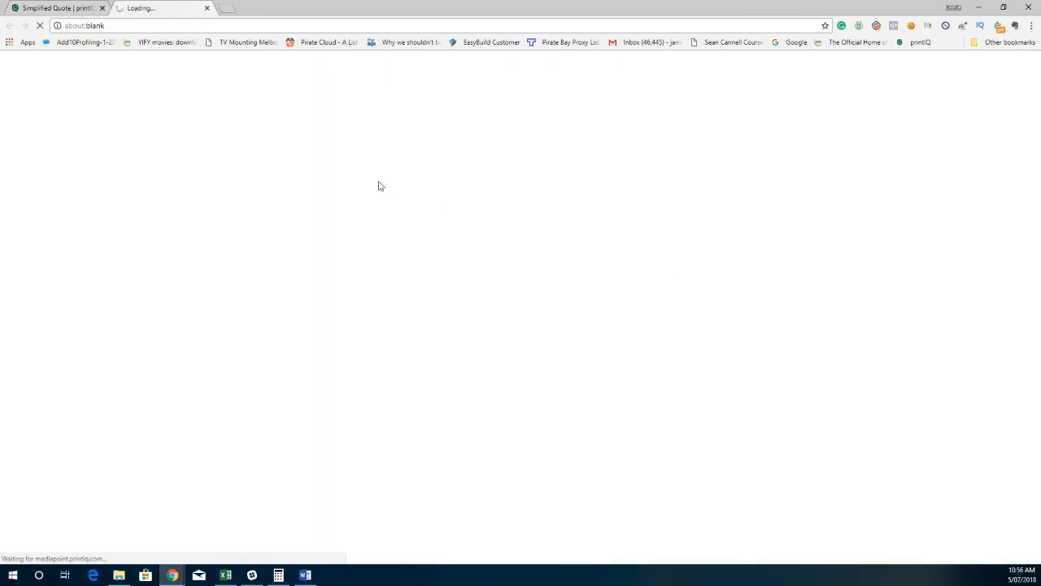
click(57, 8)
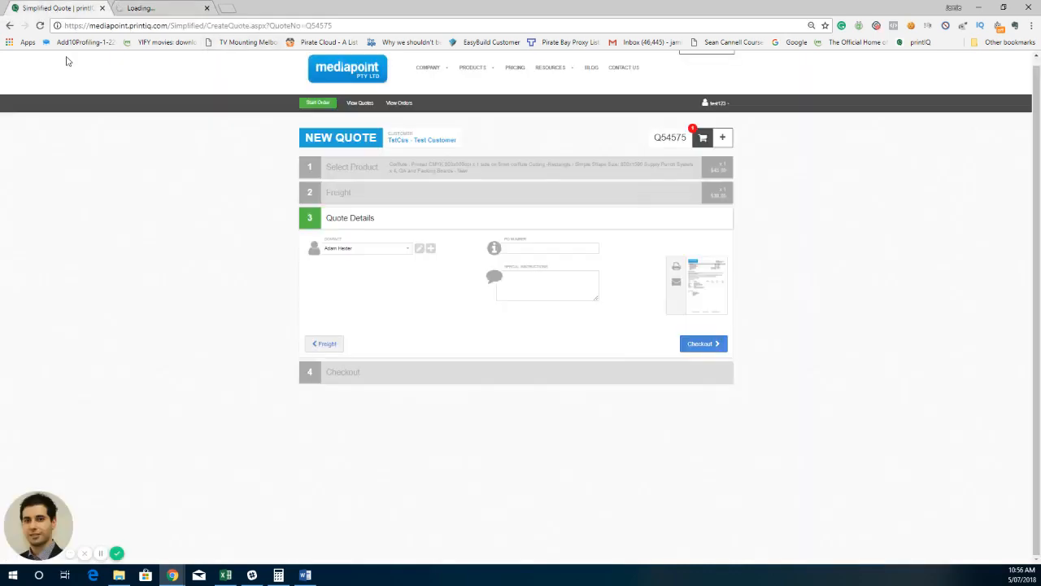
click(229, 9)
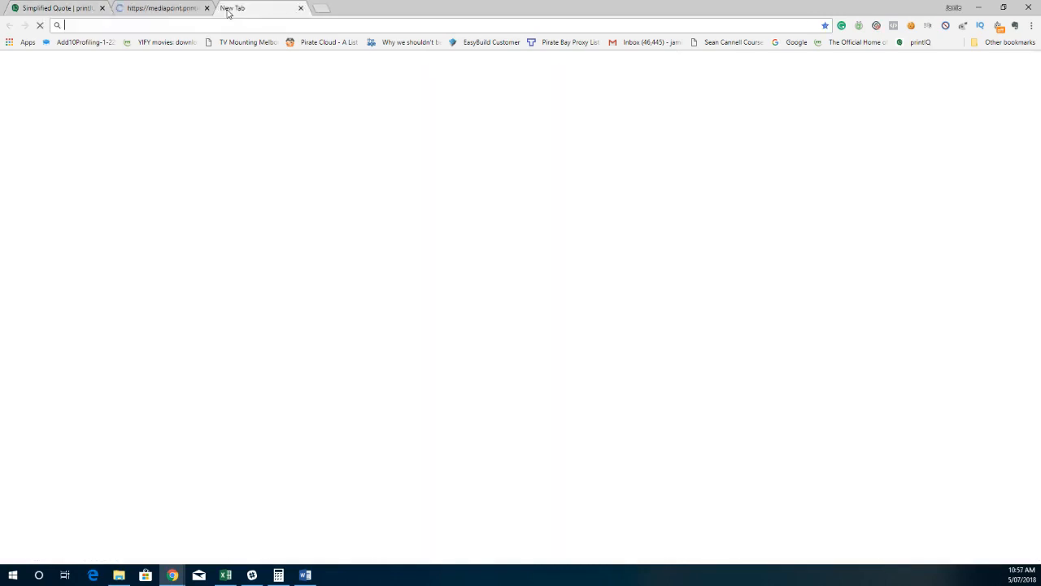
text(www.med)
key(Return)
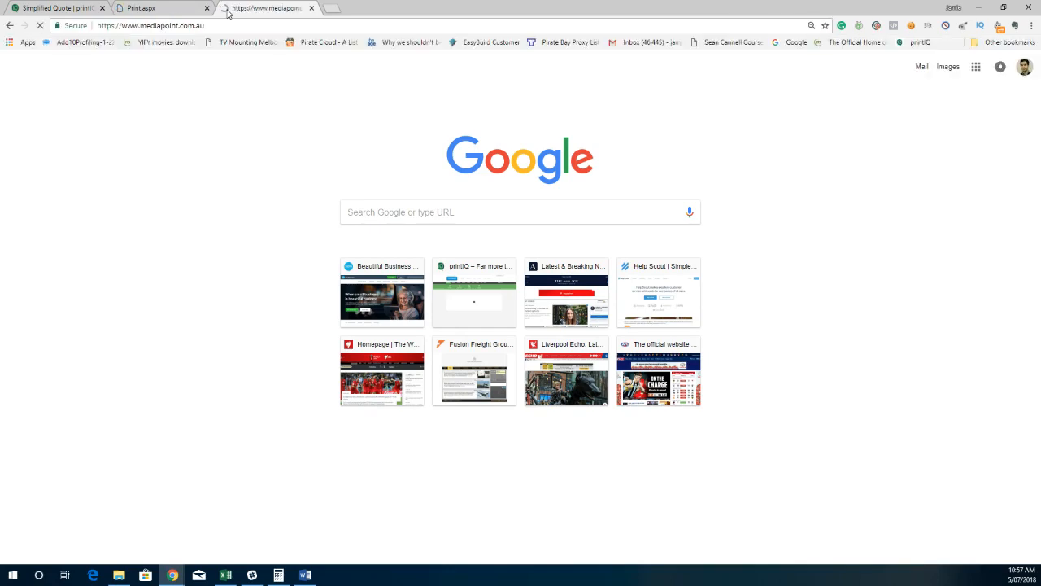
click(500, 66)
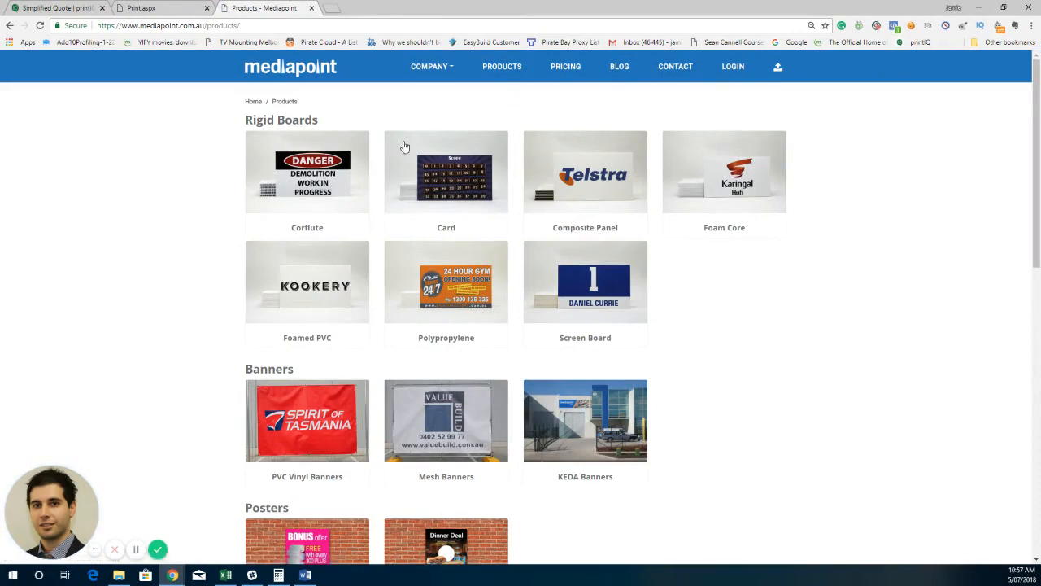
click(310, 167)
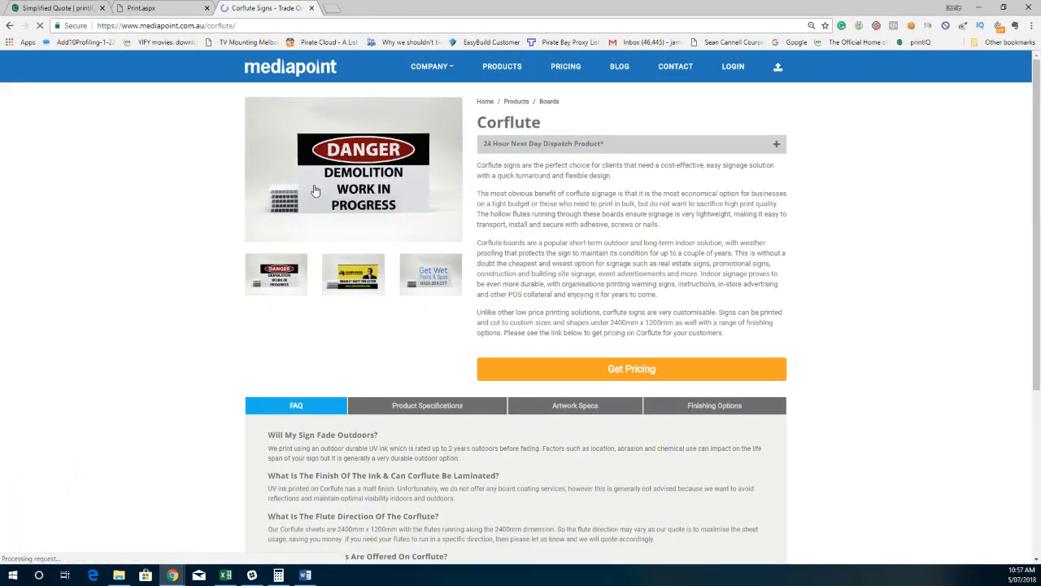
Review the Corflute page's product specifications, FAQ, artwork specs and finishing options
scroll(414, 297, down, 2)
click(414, 297)
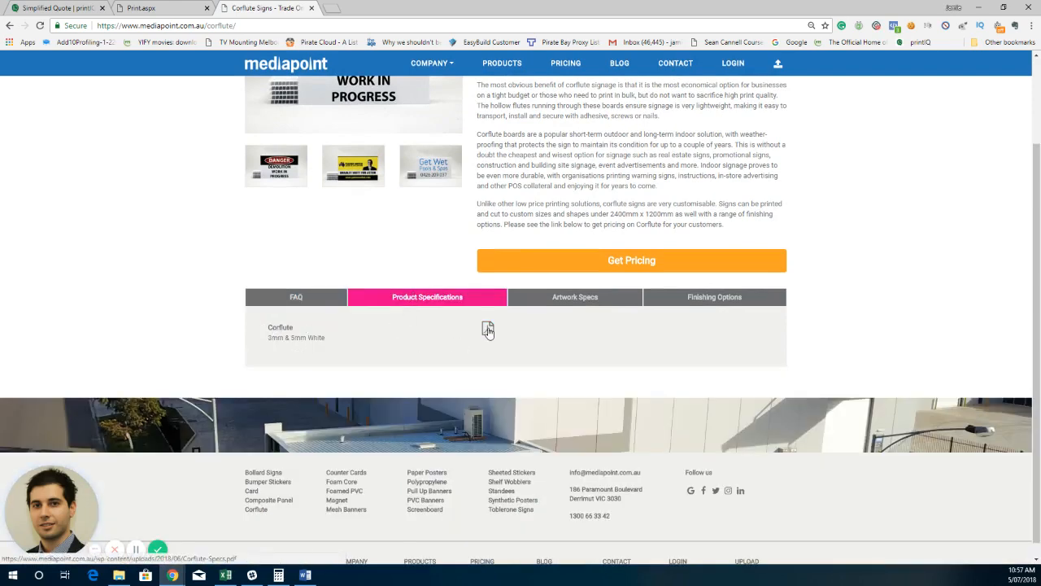
click(298, 297)
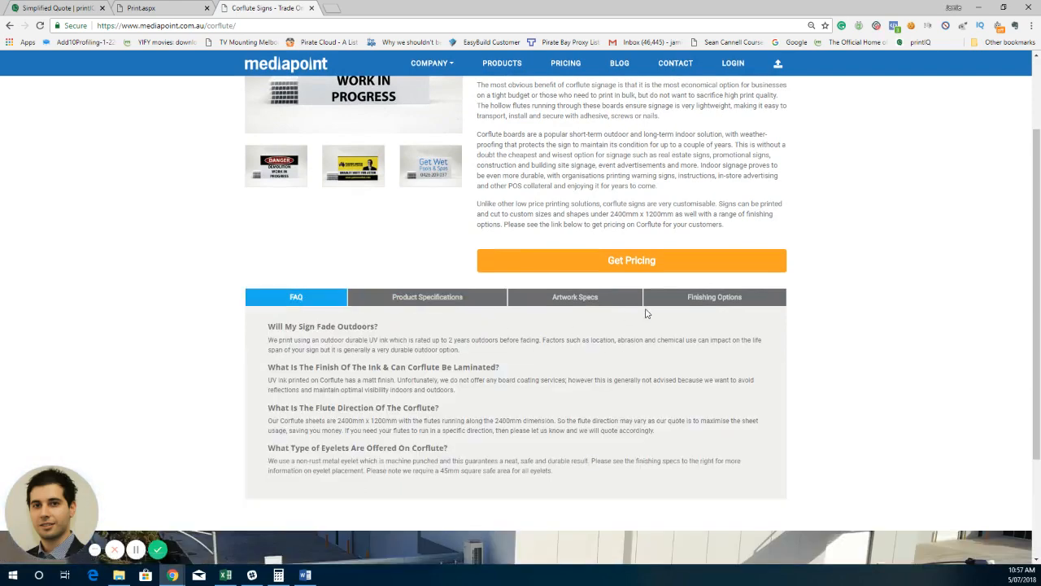
click(610, 301)
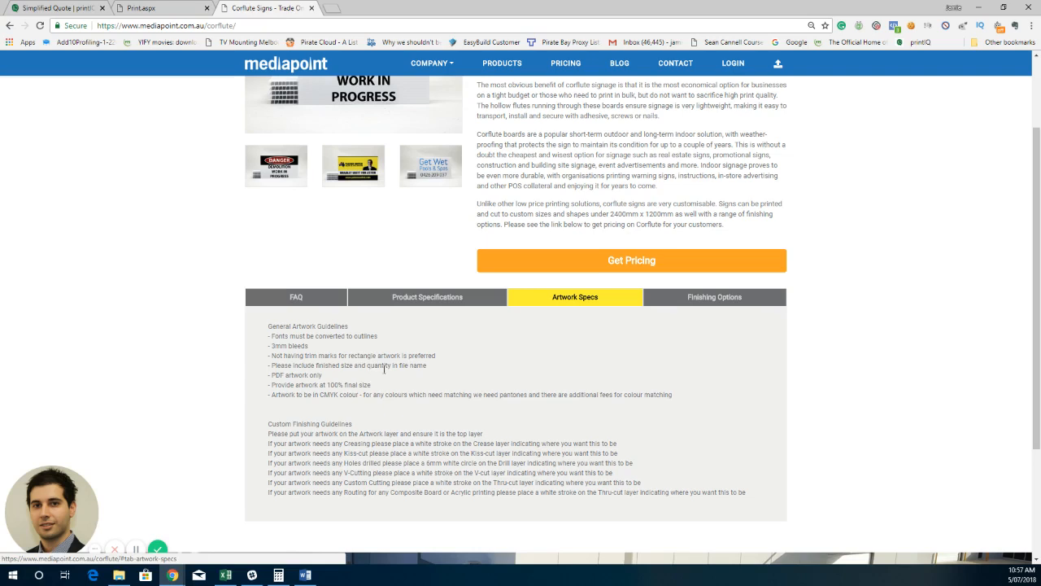
click(302, 299)
click(738, 299)
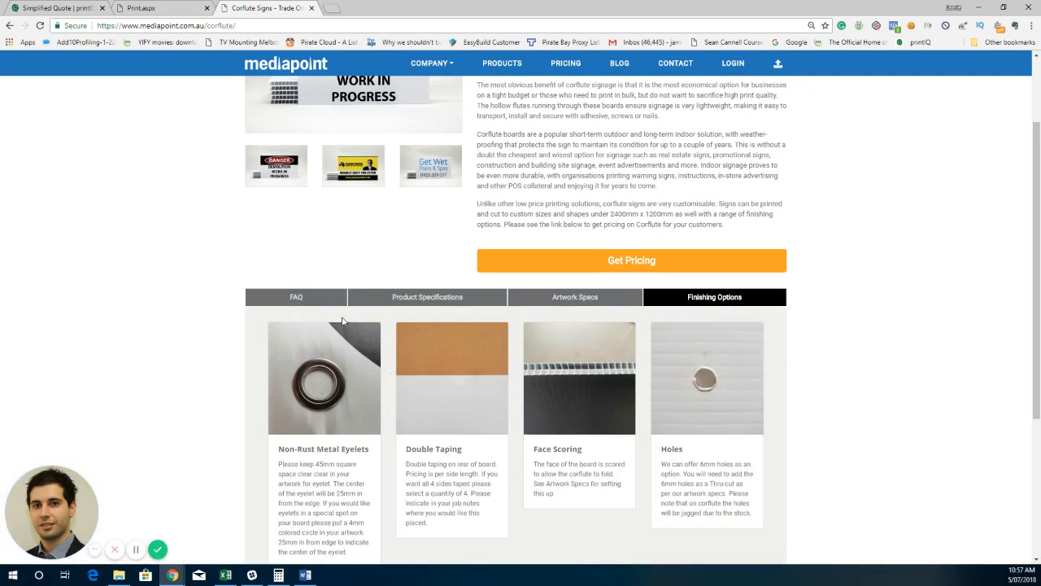
click(321, 299)
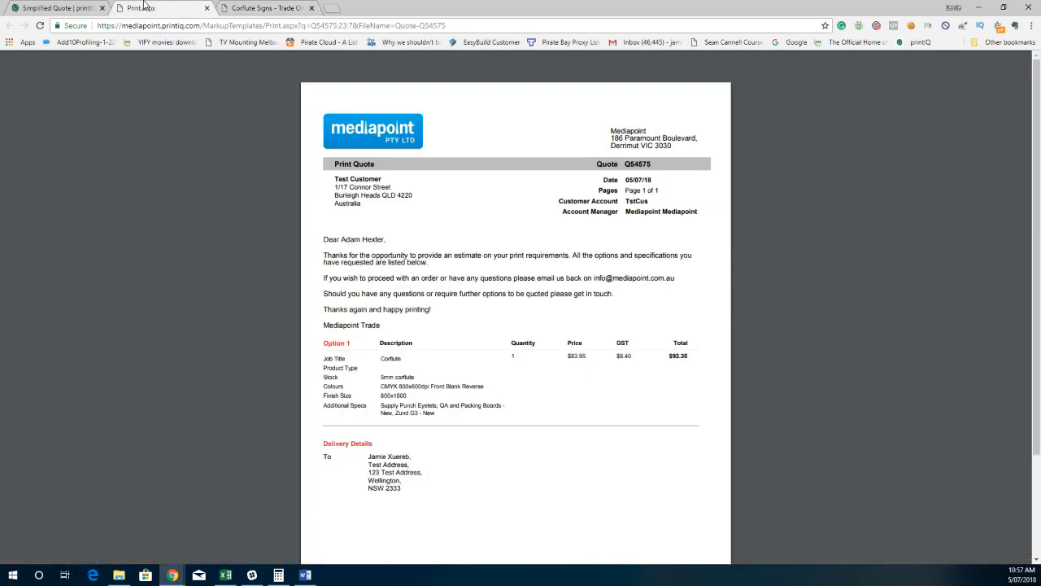
Check the delivery details and the stock, size and finishing specifications in the printable quote
click(142, 7)
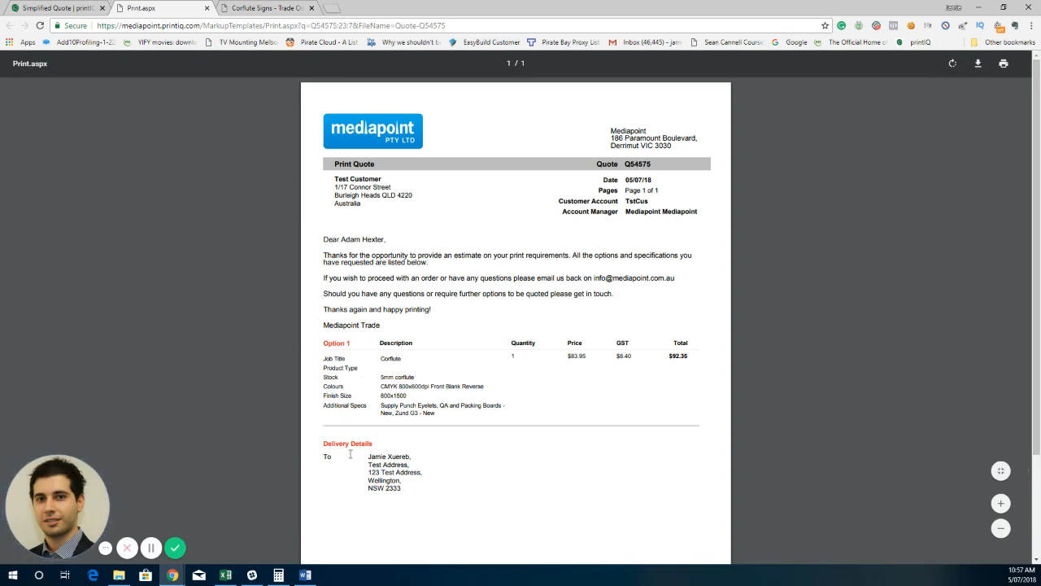
drag(351, 454, 415, 475)
click(386, 376)
drag(387, 376, 436, 413)
Return to the portal, view the saved quotes and look through the past orders, including their delivery tracking
click(57, 8)
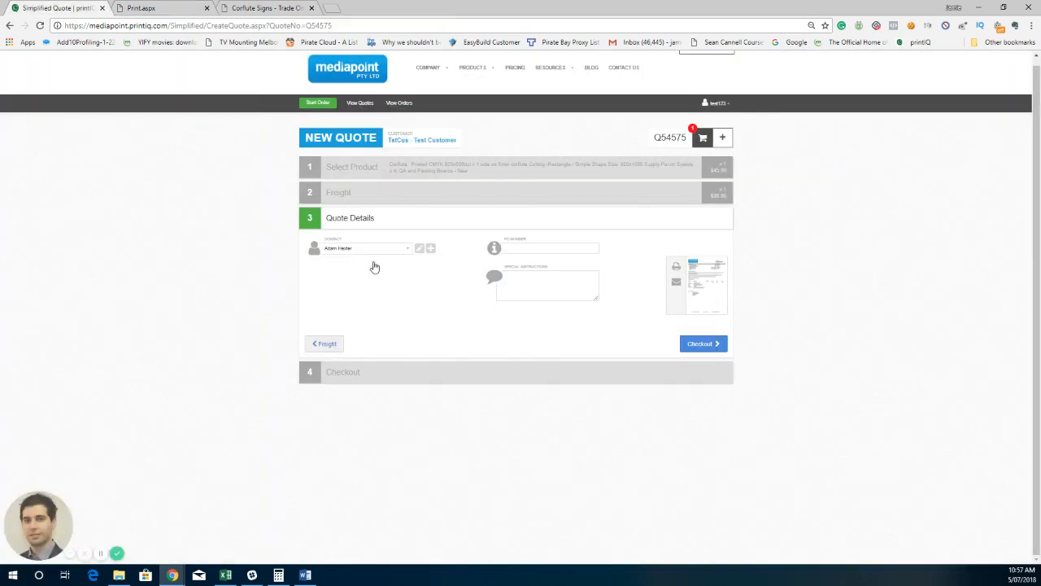
click(362, 104)
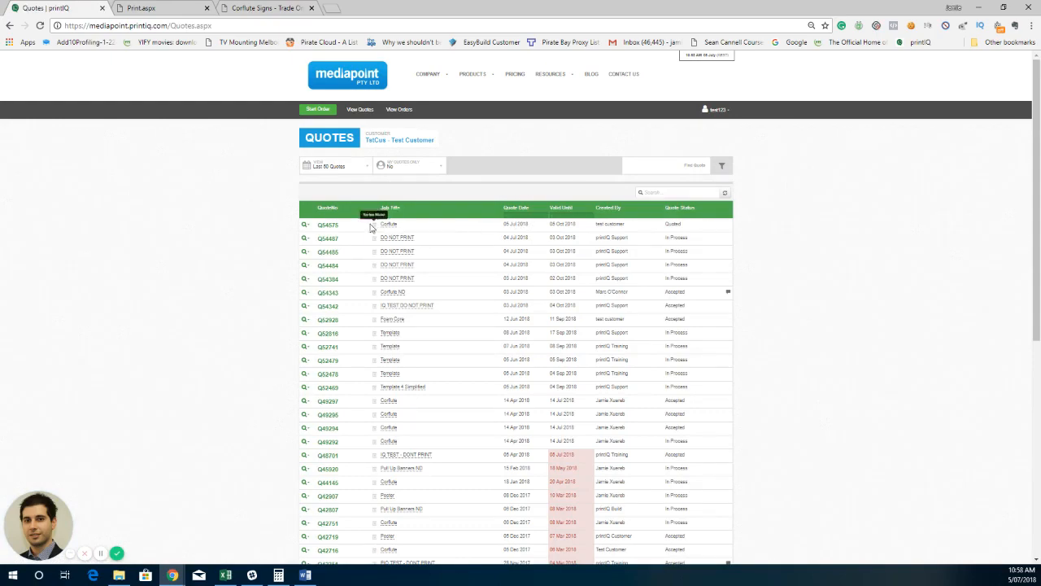
click(399, 109)
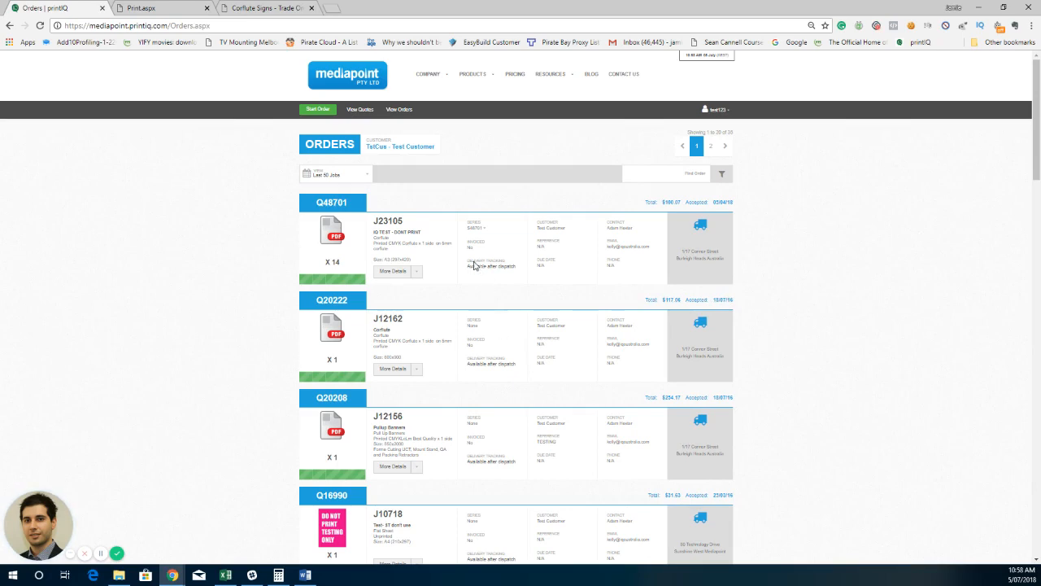
drag(469, 265, 516, 274)
scroll(501, 288, down, 1)
scroll(501, 289, down, 2)
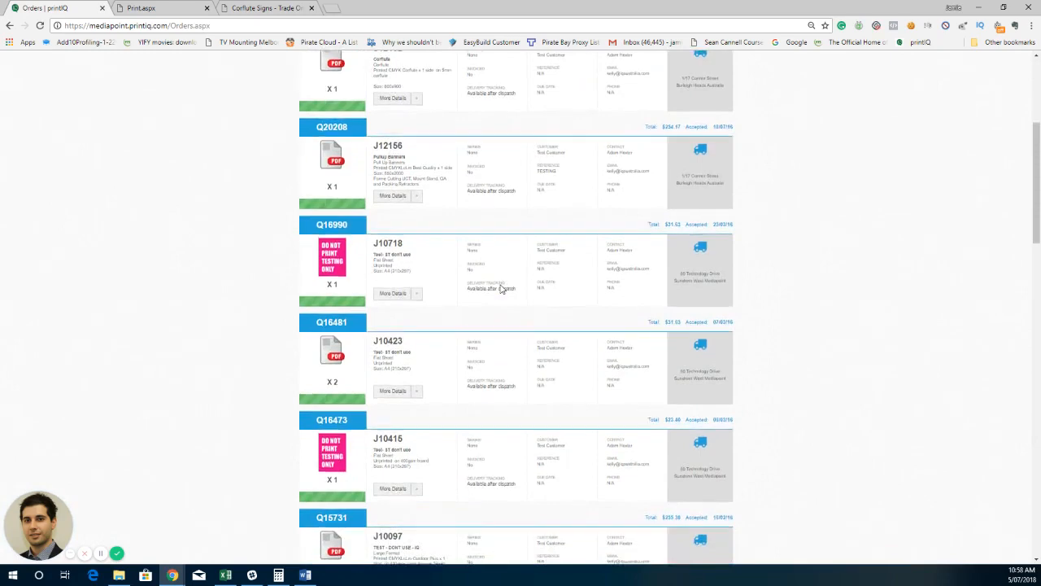
scroll(502, 289, up, 3)
scroll(479, 294, down, 8)
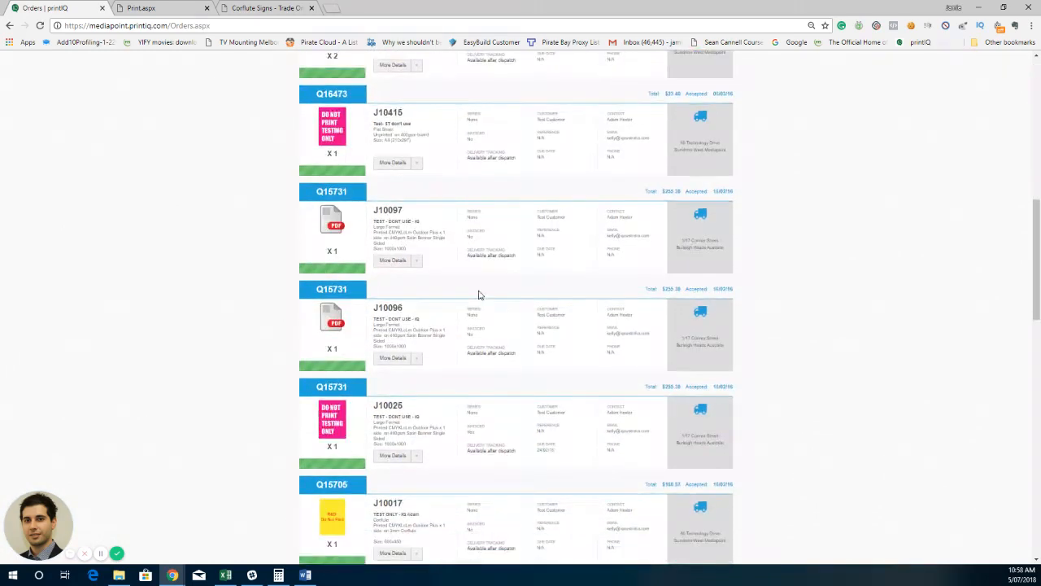
scroll(479, 294, up, 8)
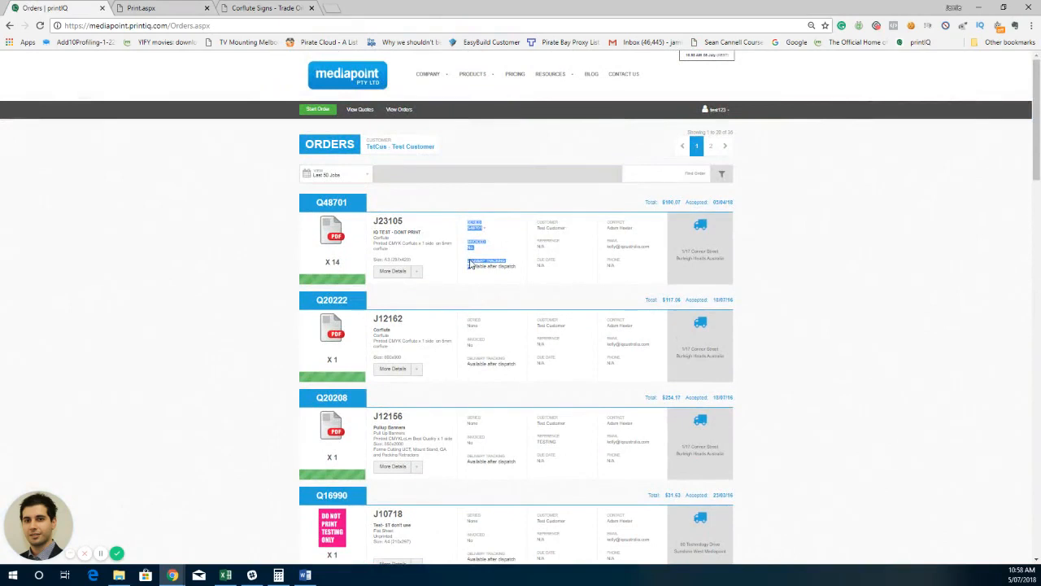
Reopen the newest Corflute quote from the saved quotes and check its option for adding a simplified product
click(361, 109)
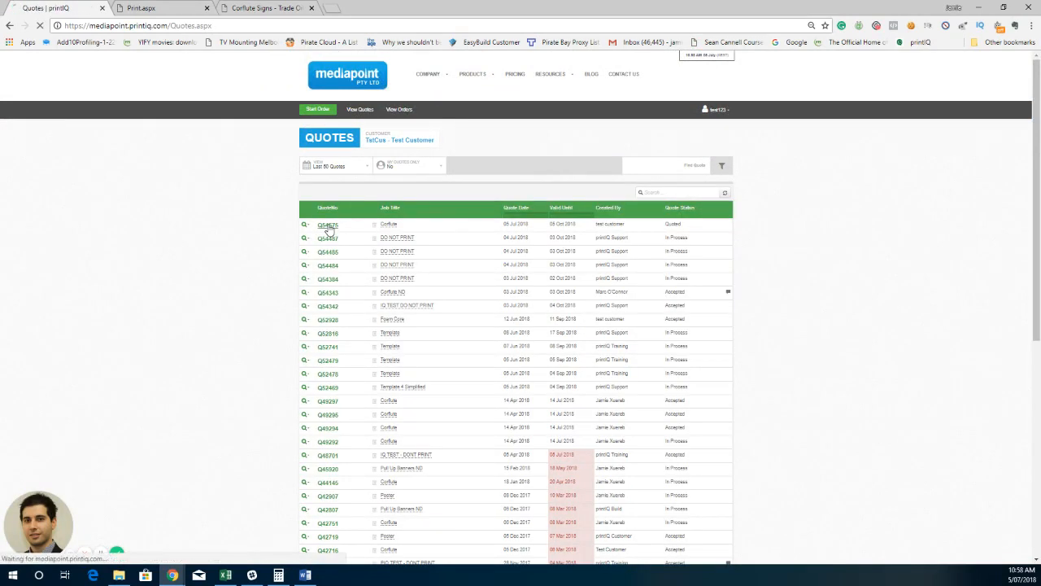
click(328, 226)
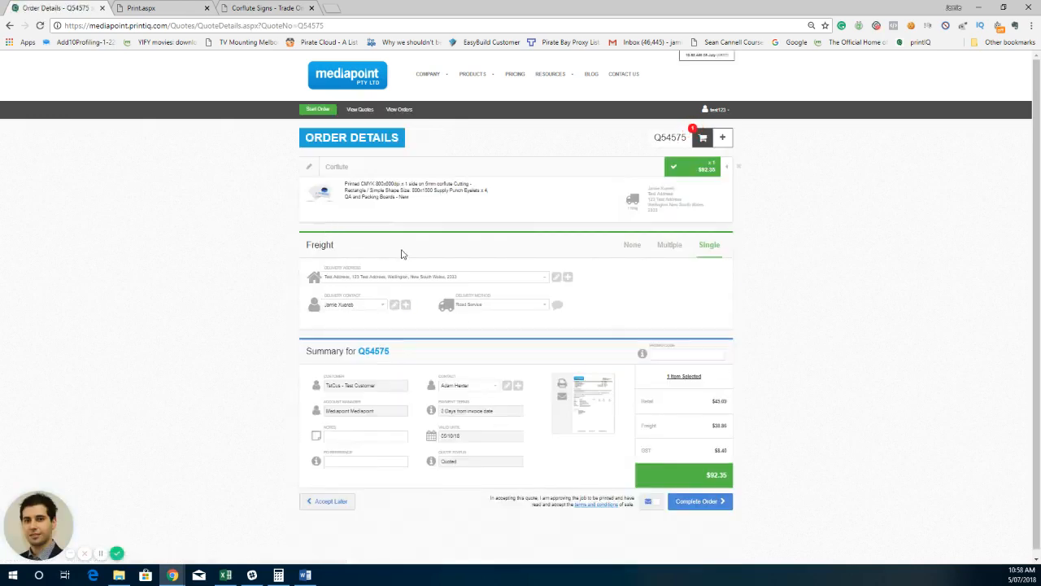
click(721, 137)
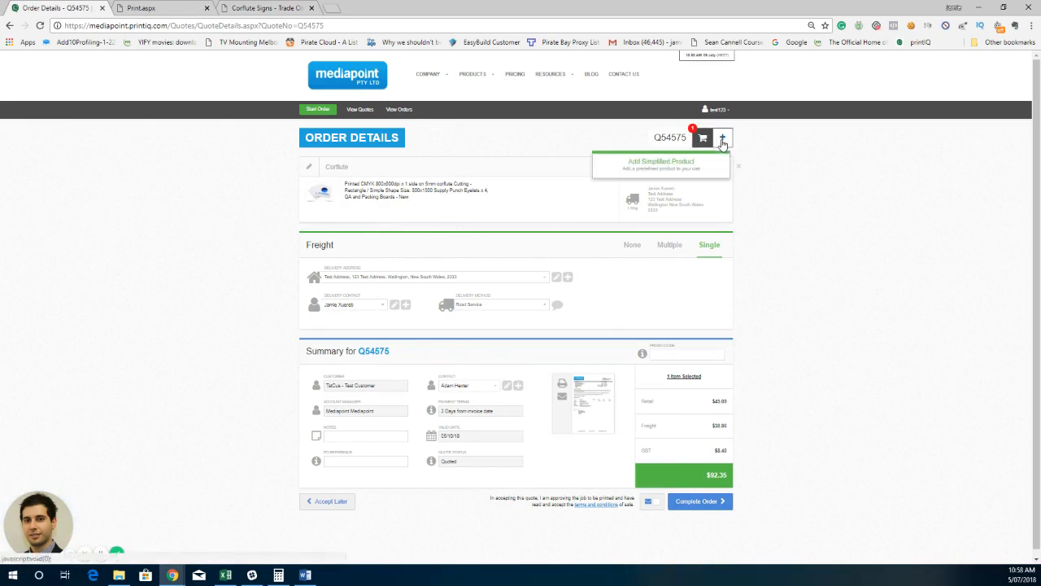
click(682, 167)
click(699, 140)
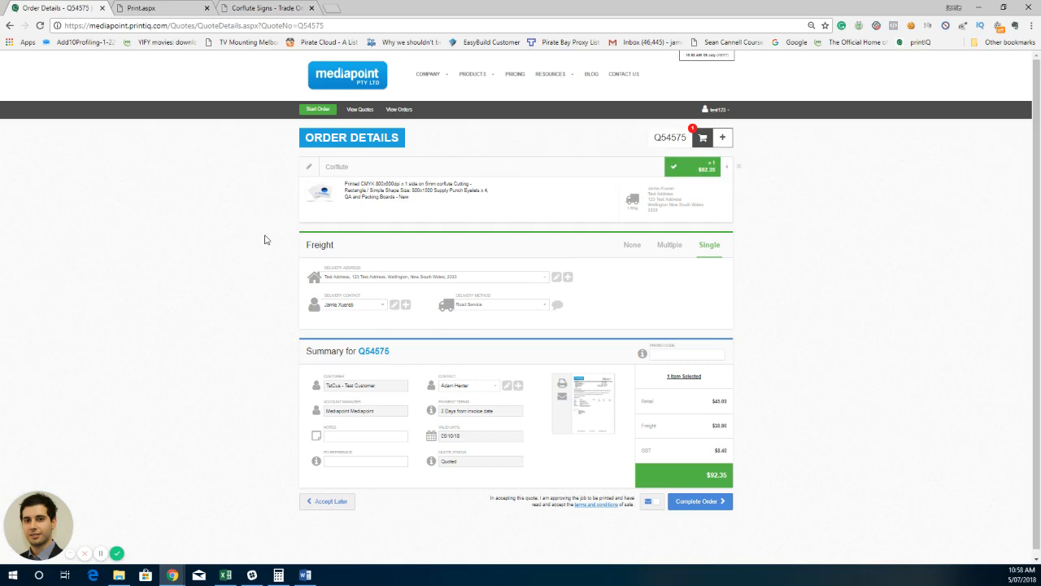
Complete the order for the Corflute quote and close the other two browser tabs
scroll(464, 370, down, 1)
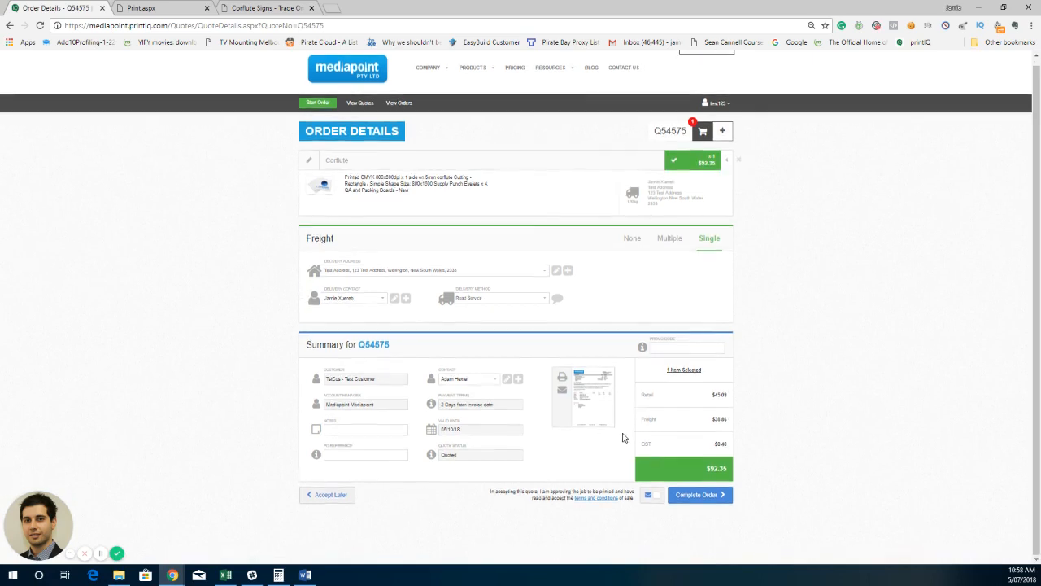
click(700, 498)
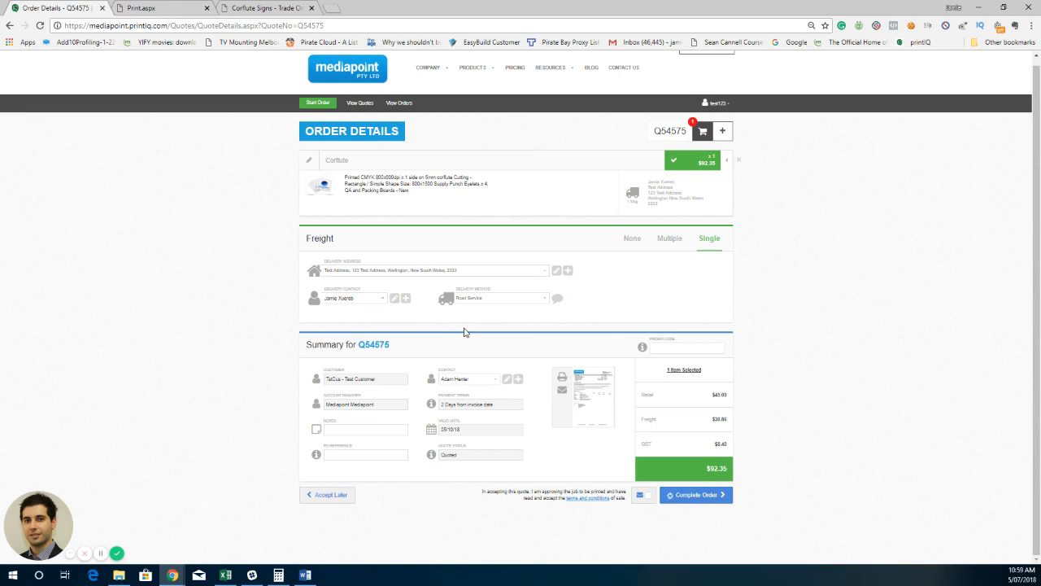
click(207, 8)
click(207, 9)
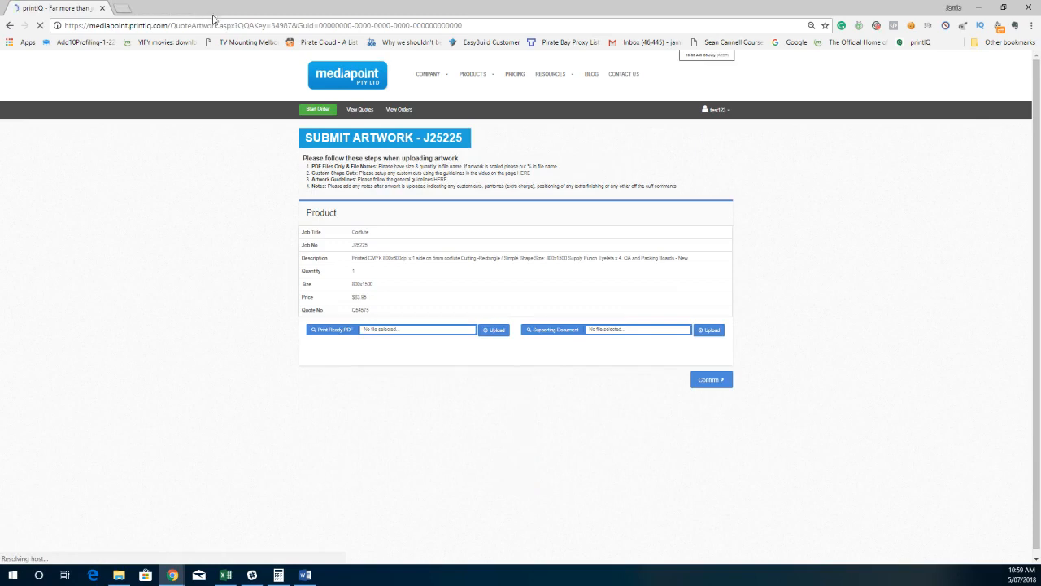
Sort the Downloads files by newest modification date and upload a purchase-order PDF as the print-ready artwork
click(345, 333)
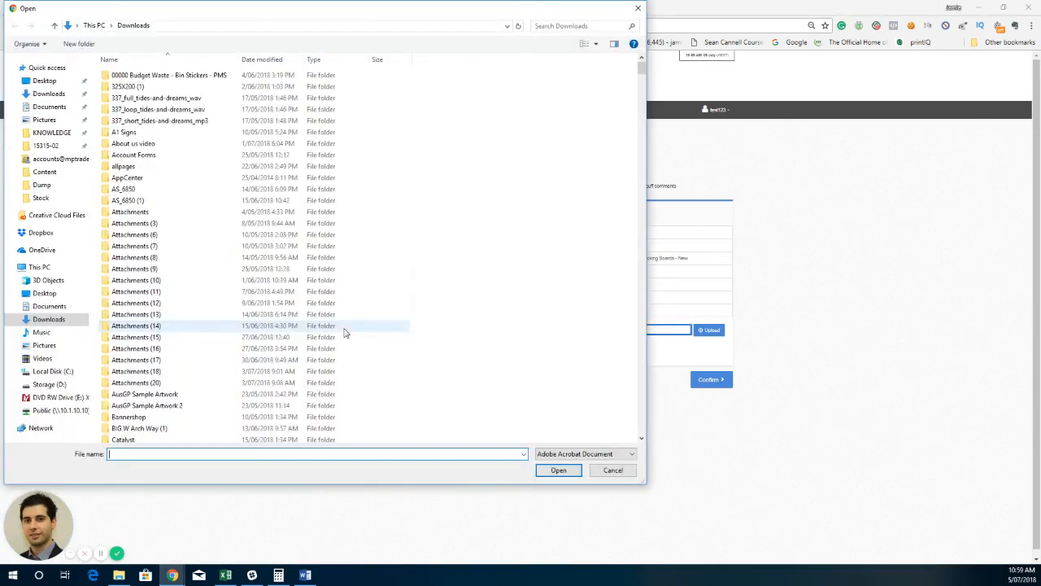
right_click(530, 184)
mouse_move(560, 200)
click(683, 214)
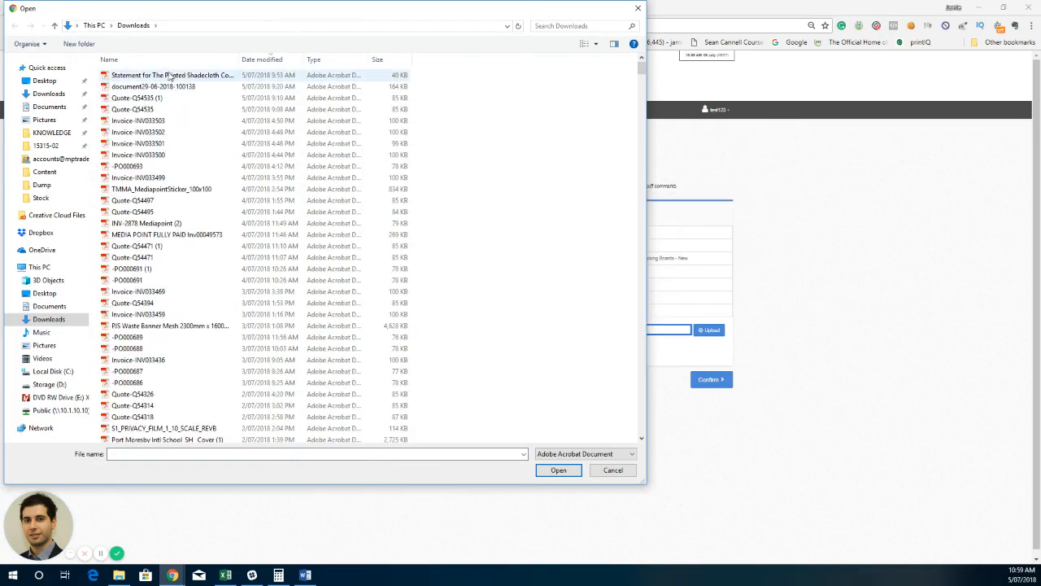
click(637, 8)
click(348, 332)
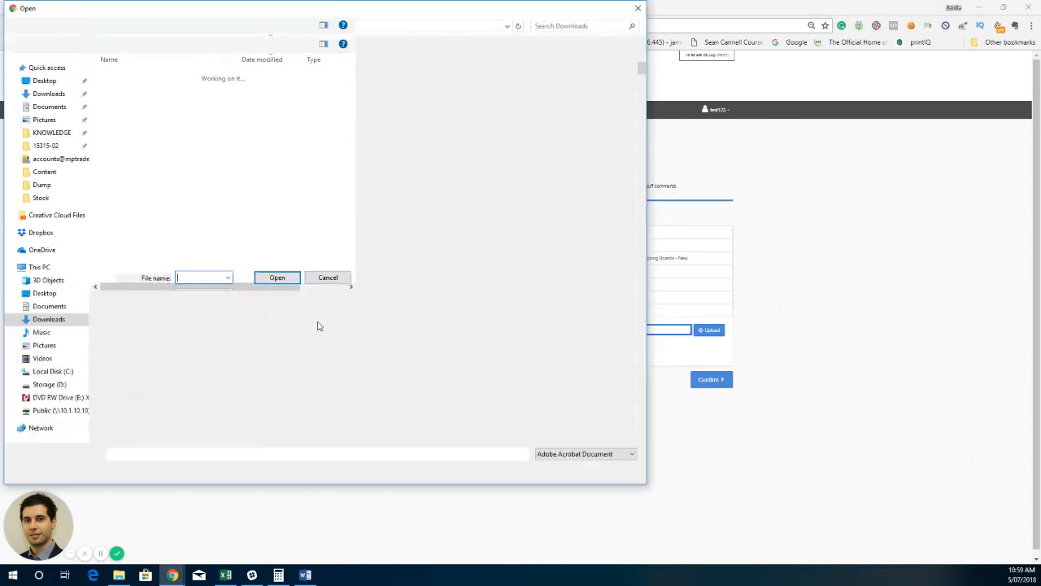
double_click(136, 270)
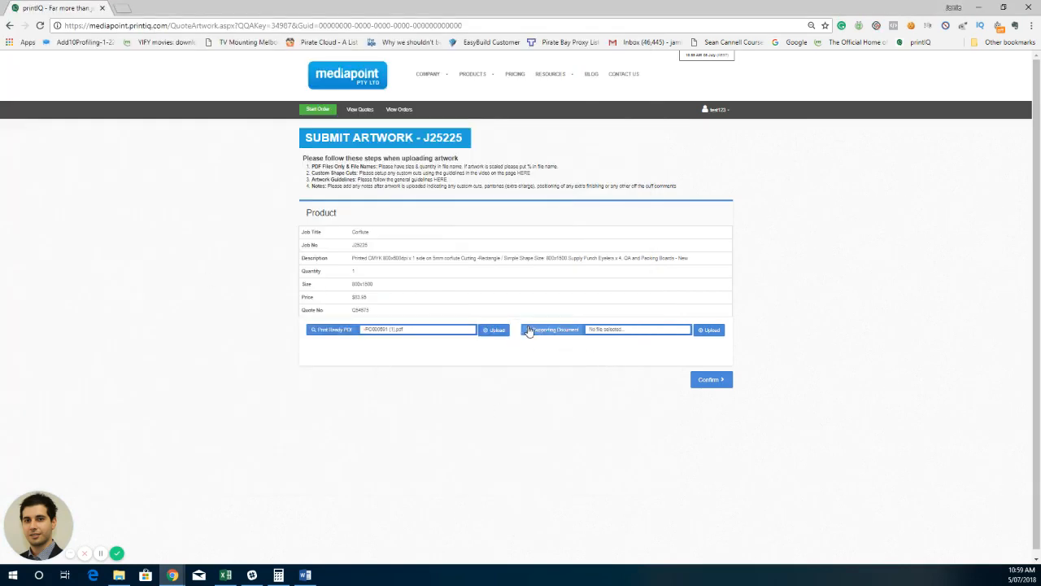
click(494, 329)
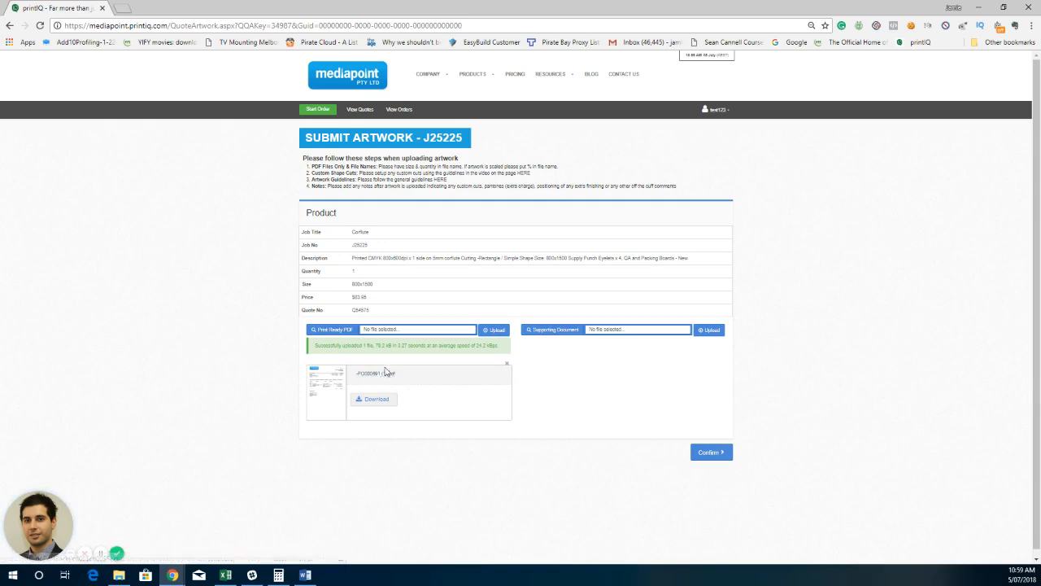
Confirm the artwork submission without a supporting document and check the new job's progress status among the orders
click(564, 333)
click(709, 456)
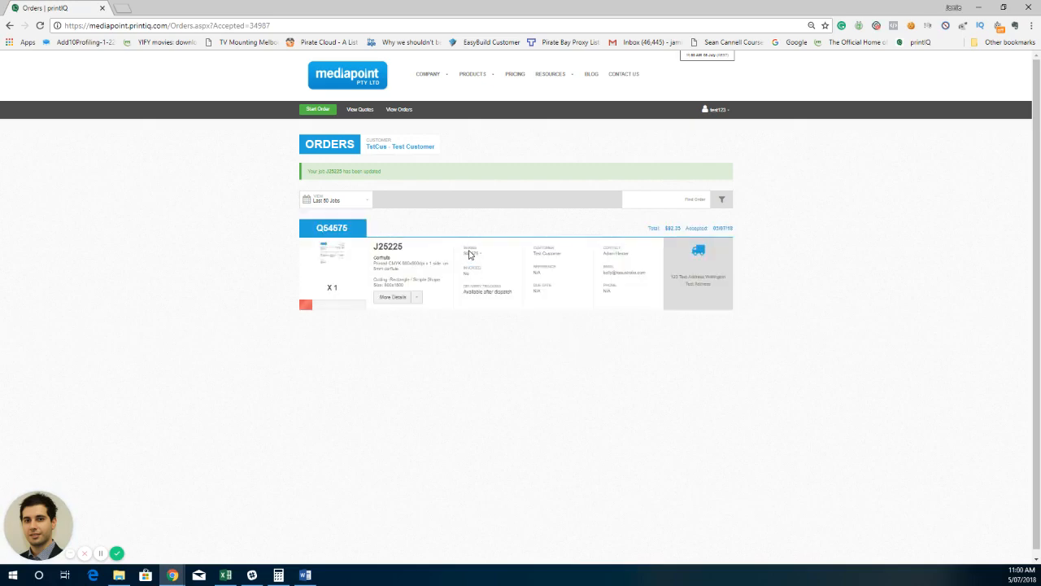
mouse_move(308, 308)
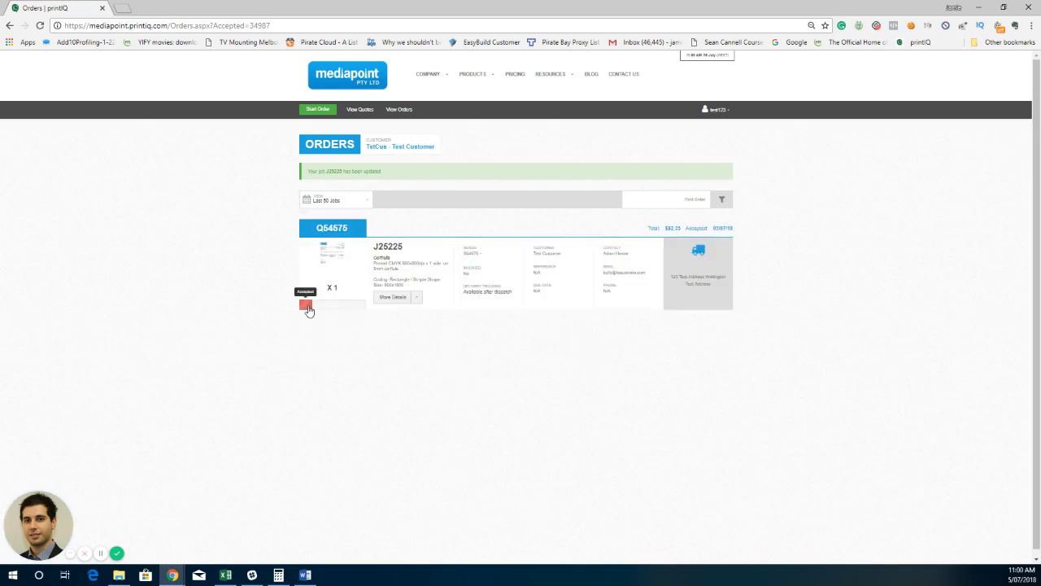